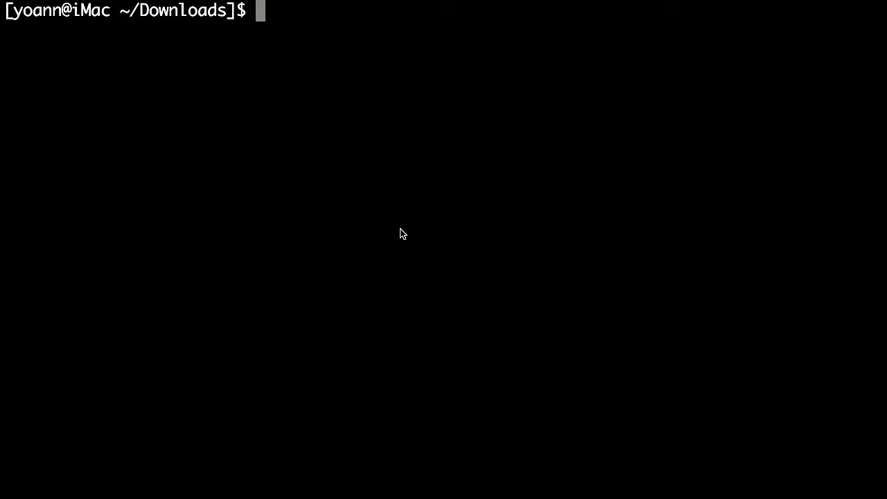
Log in over SSH as root to SpanKeyClient at 192.168.3.147 with the root password
{"action": "type", "text": "ssh root"}
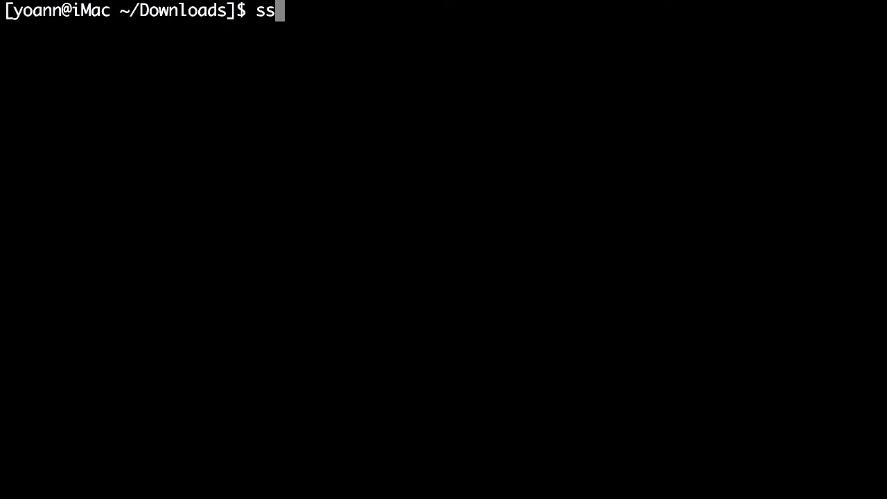
{"action": "type", "text": "@"}
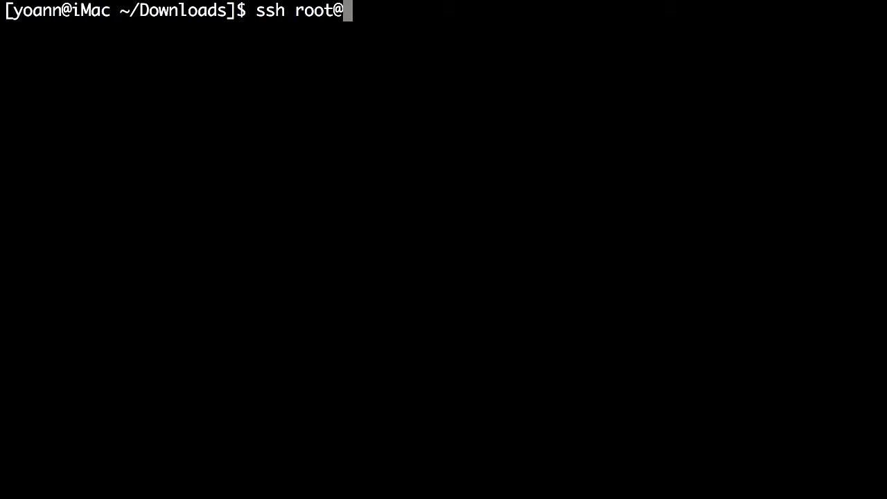
{"action": "type", "text": "192.168.3.147"}
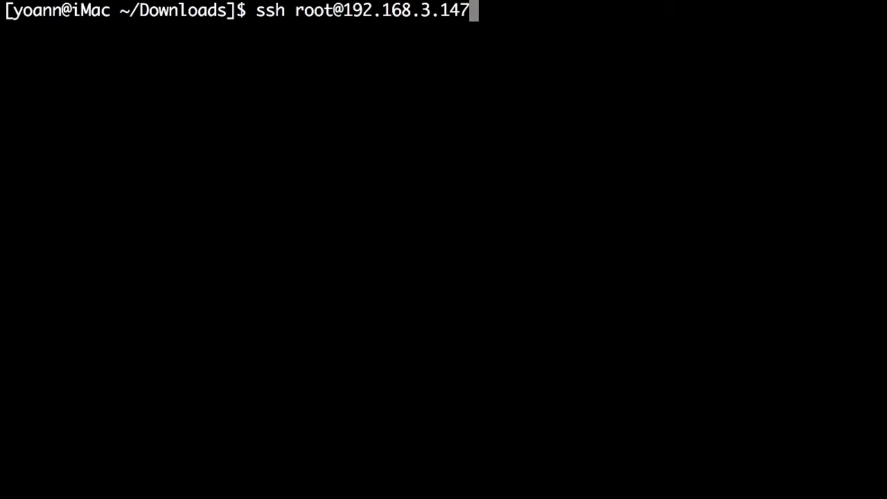
{"action": "key", "text": "Return"}
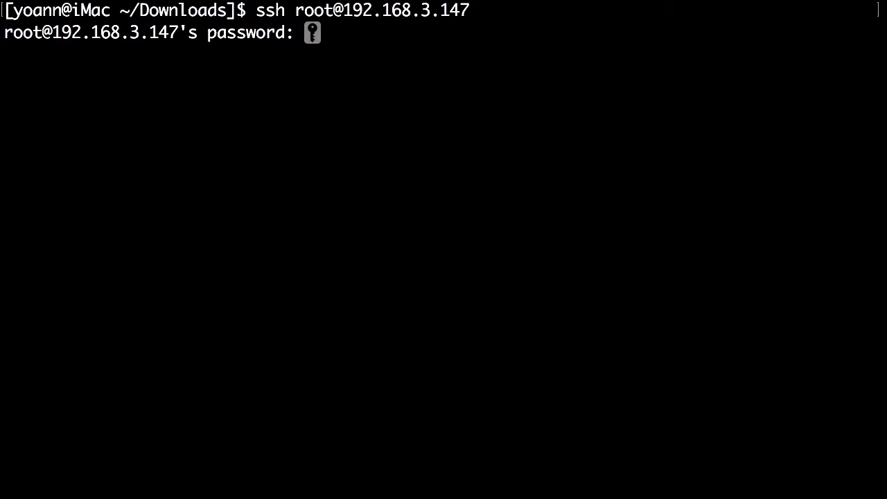
{"action": "key", "text": "Return"}
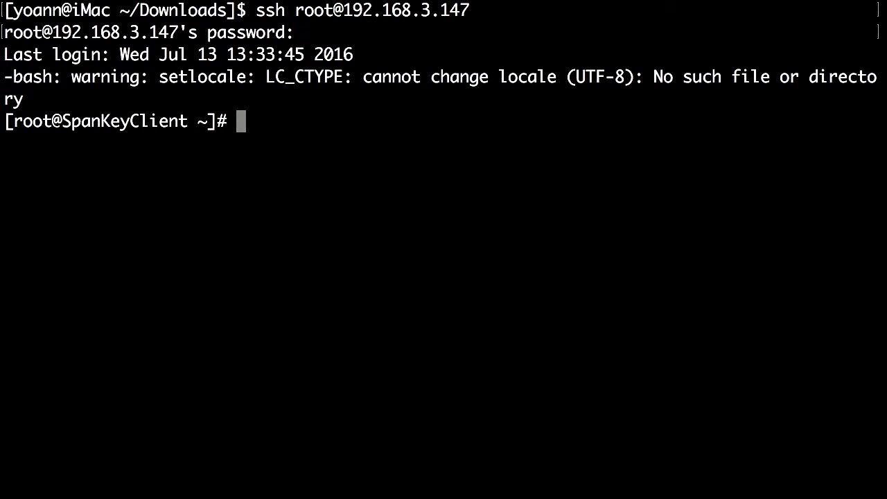
Install openssh-server, openssh-client and nscd with yum, then enable and start sshd
{"action": "type", "text": "yum "}
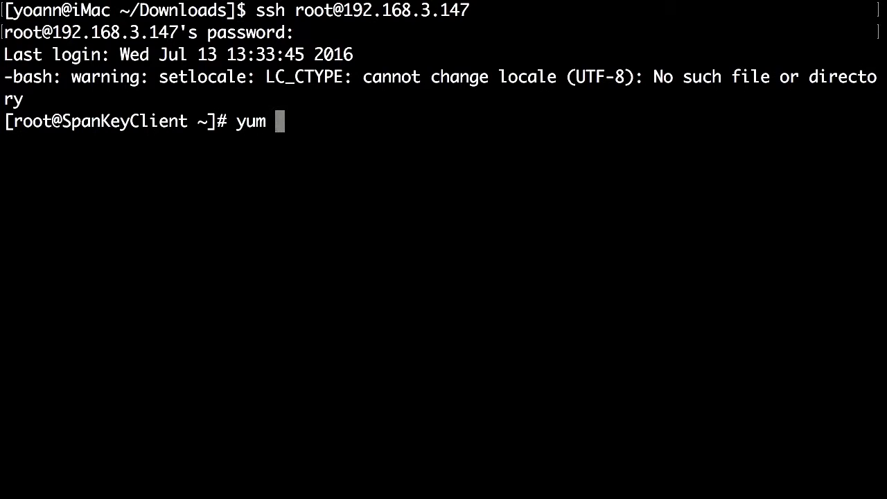
{"action": "type", "text": "-y install"}
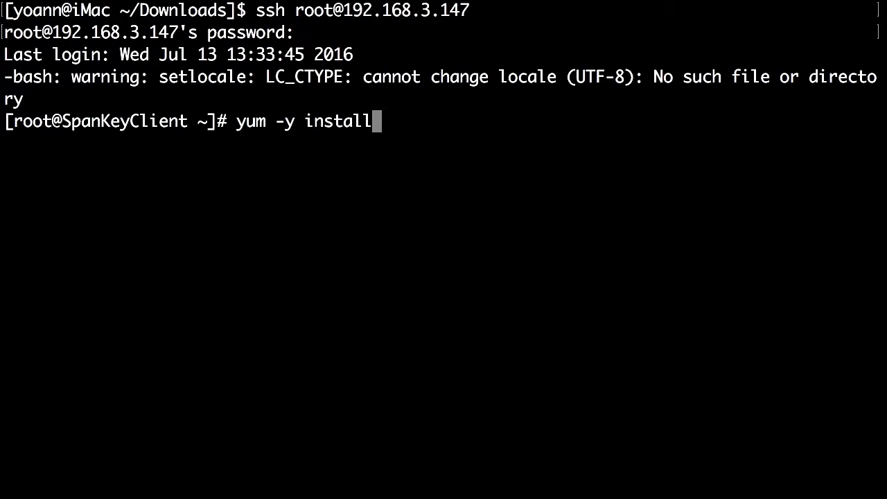
{"action": "type", "text": " openssh"}
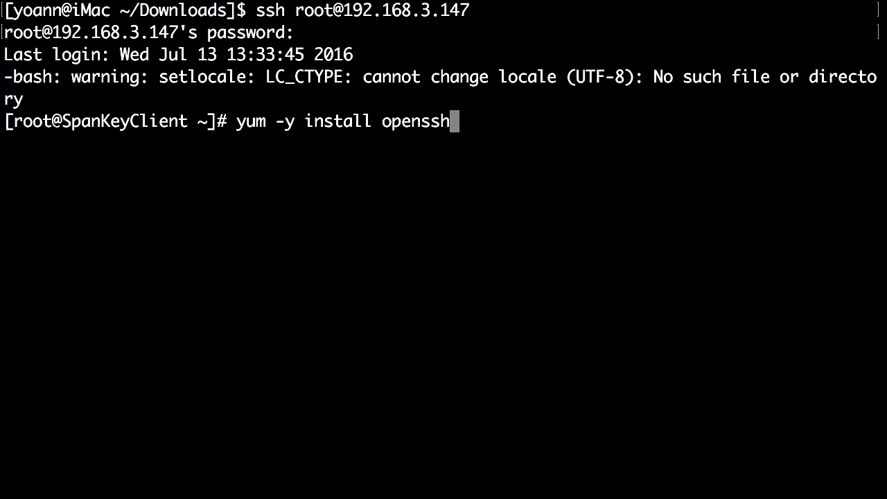
{"action": "type", "text": "-server openssh"}
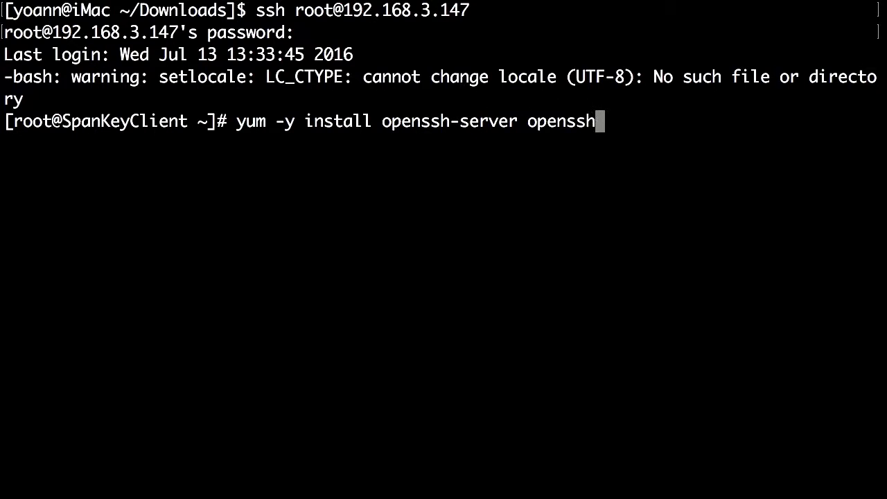
{"action": "type", "text": "-client"}
{"action": "type", "text": " nscd"}
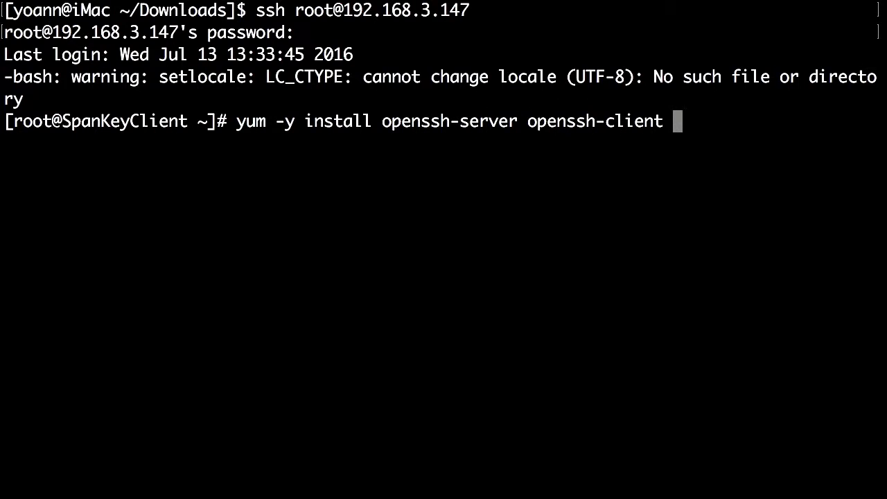
{"action": "key", "text": "Return"}
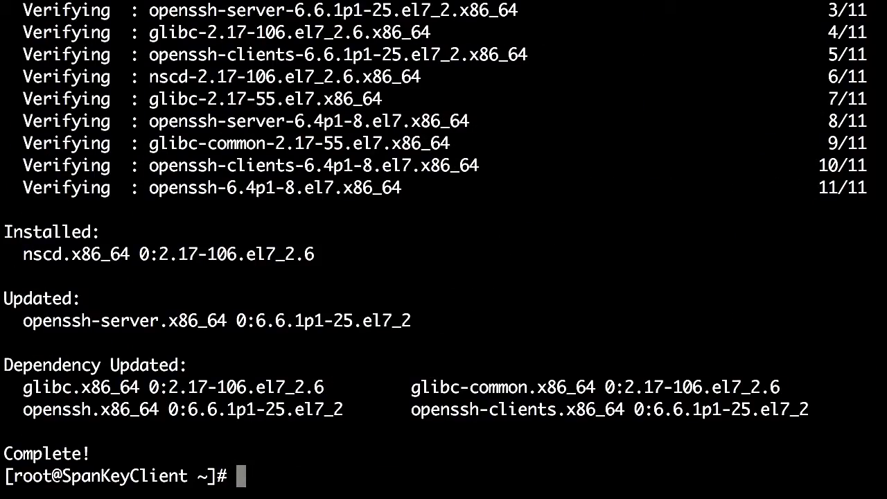
{"action": "type", "text": "chkconfig "}
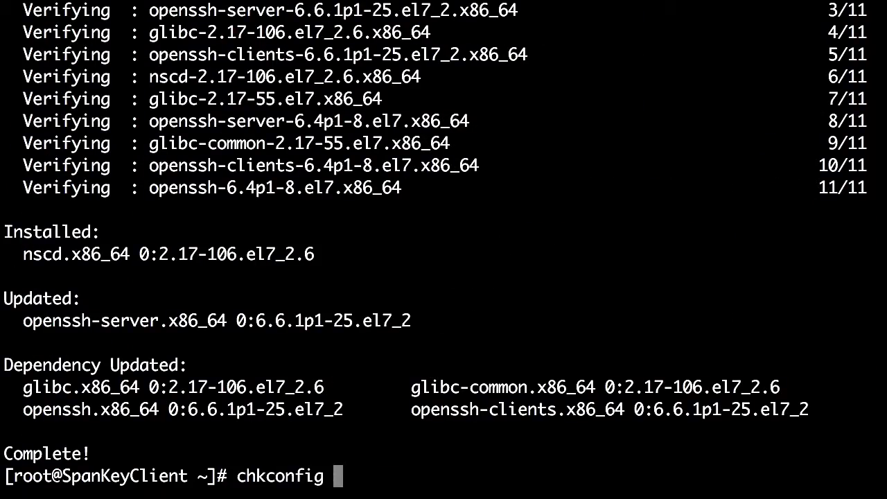
{"action": "type", "text": "sshd on"}
{"action": "key", "text": "BackSpace"}
{"action": "key", "text": "BackSpace"}
{"action": "type", "text": "on"}
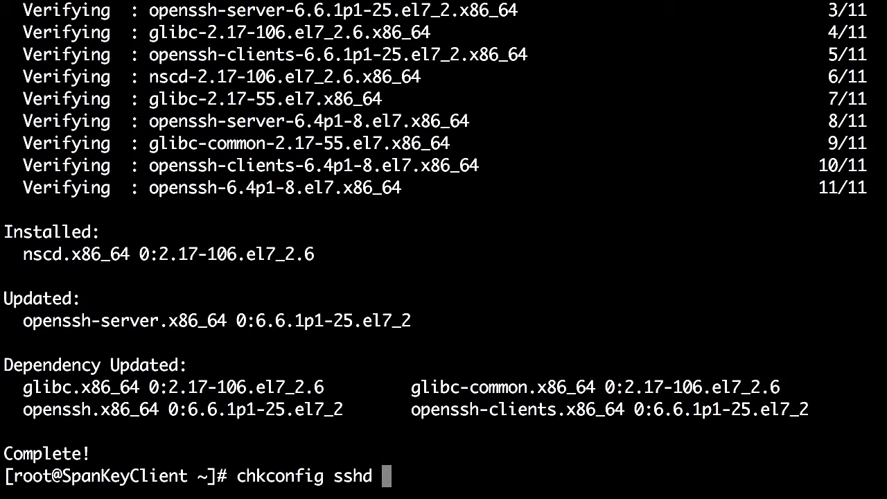
{"action": "key", "text": "Return"}
{"action": "type", "text": "service sshd start"}
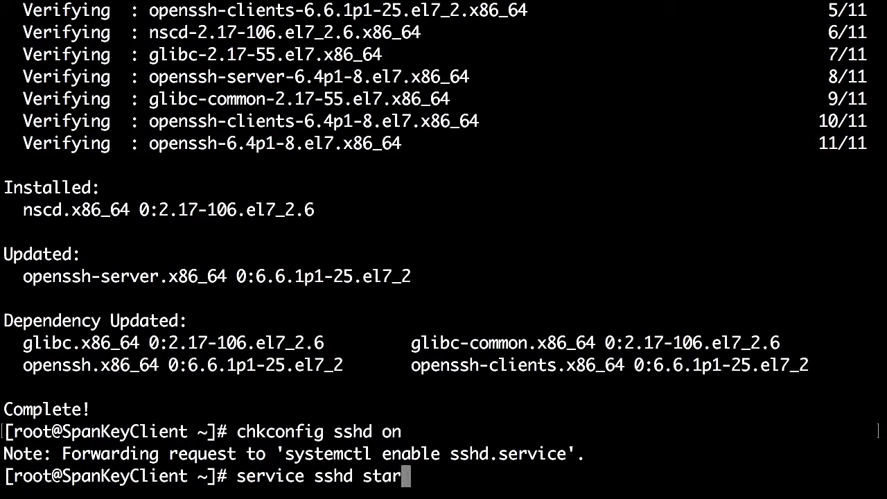
{"action": "key", "text": "Return"}
List /root to find the rcdevs_libs and spankey_client RPM files
{"action": "type", "text": "cd /root/"}
{"action": "key", "text": "Return"}
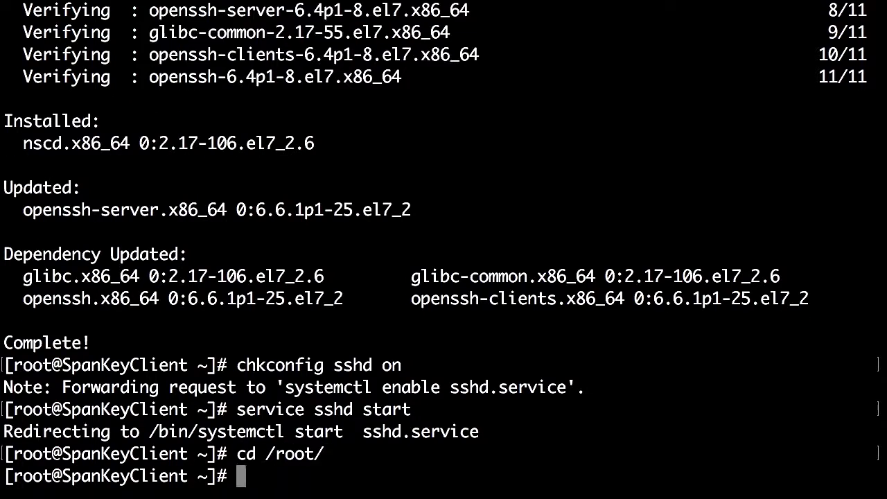
{"action": "type", "text": "ls"}
{"action": "key", "text": "Return"}
Install the rcdevs_libs and spankey_client RPMs and copy the /usr/bin/spankey_setup path
{"action": "type", "text": "rpm -i r"}
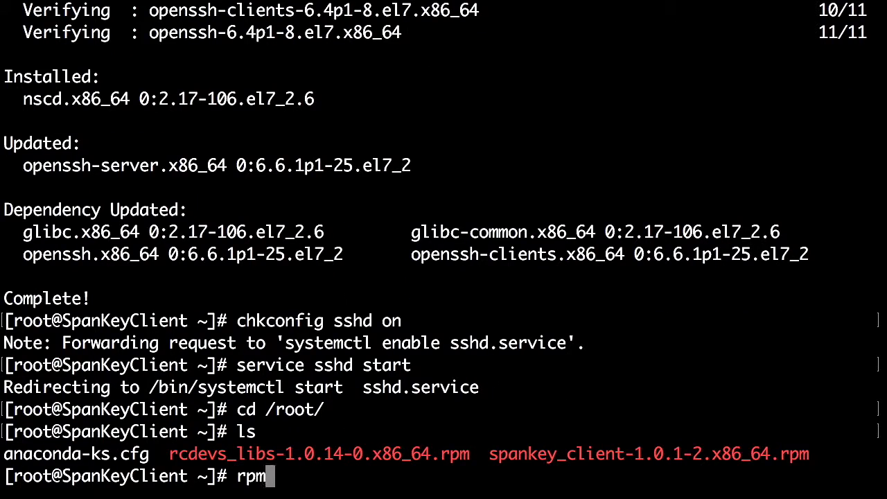
{"action": "key", "text": "Tab"}
{"action": "key", "text": "Return"}
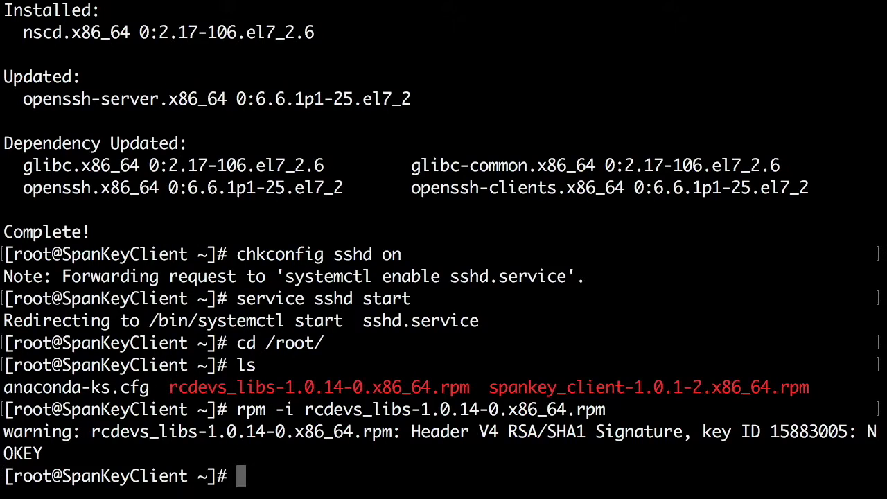
{"action": "type", "text": "rpm -i s"}
{"action": "key", "text": "Tab"}
{"action": "key", "text": "Return"}
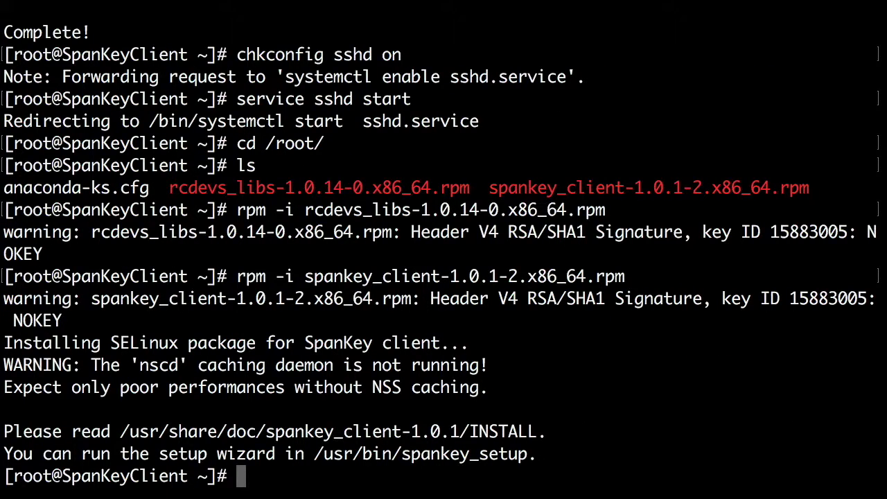
{"action": "left_click_drag", "start_coordinate": [315, 455], "coordinate": [530, 462]}
Run spankey_setup for a standalone WebADM server at 192.168.3.55
{"action": "type", "text": "/usr/bin/spankey_setup"}
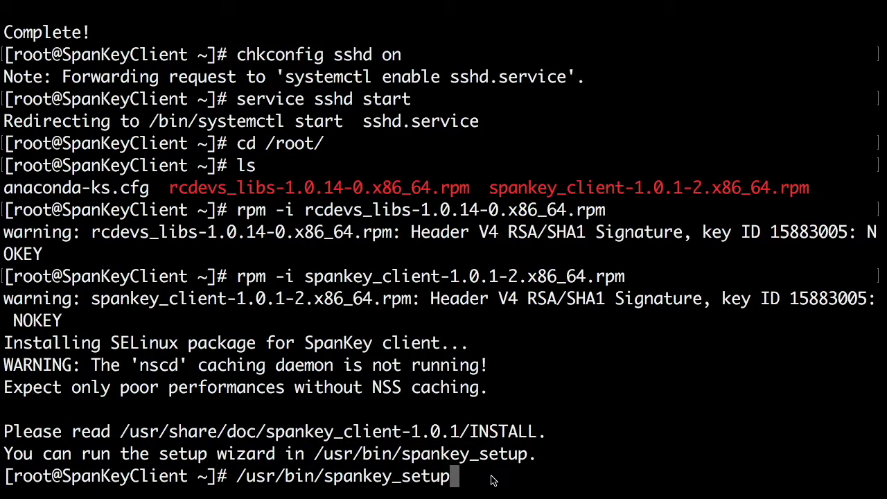
{"action": "key", "text": "Return"}
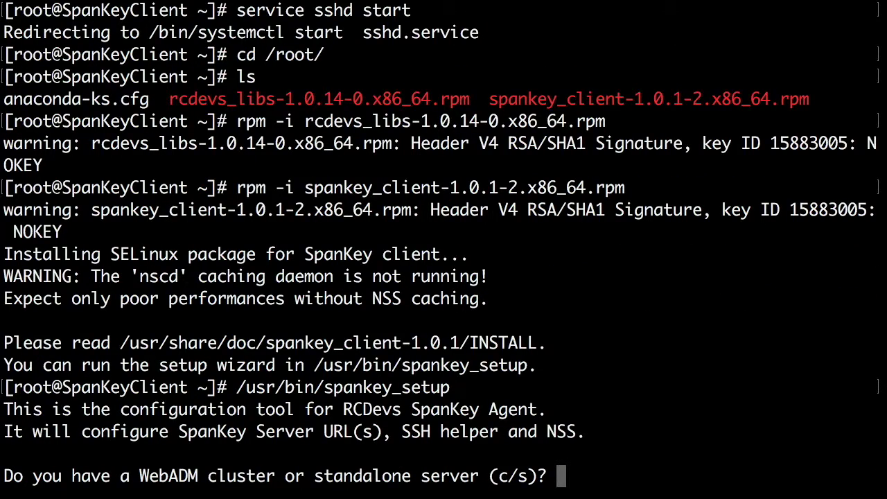
{"action": "type", "text": "s"}
{"action": "key", "text": "Return"}
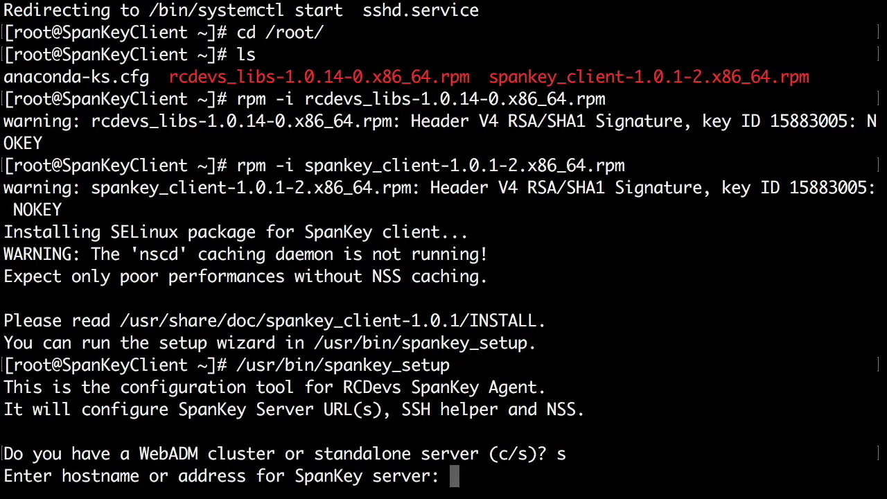
{"action": "type", "text": "192"}
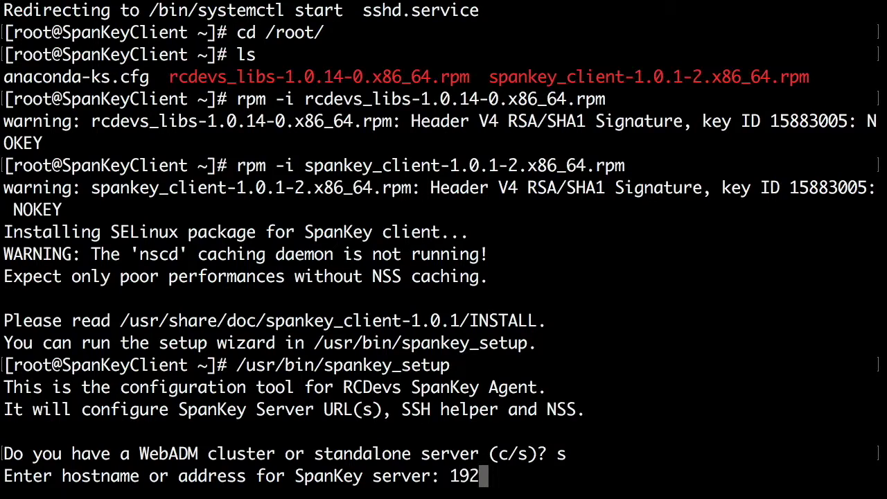
{"action": "type", "text": ".168"}
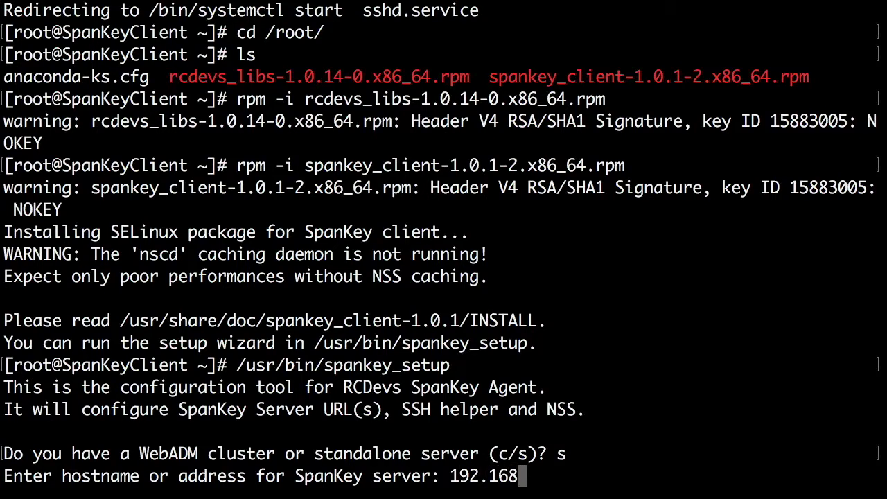
{"action": "type", "text": ".3.55"}
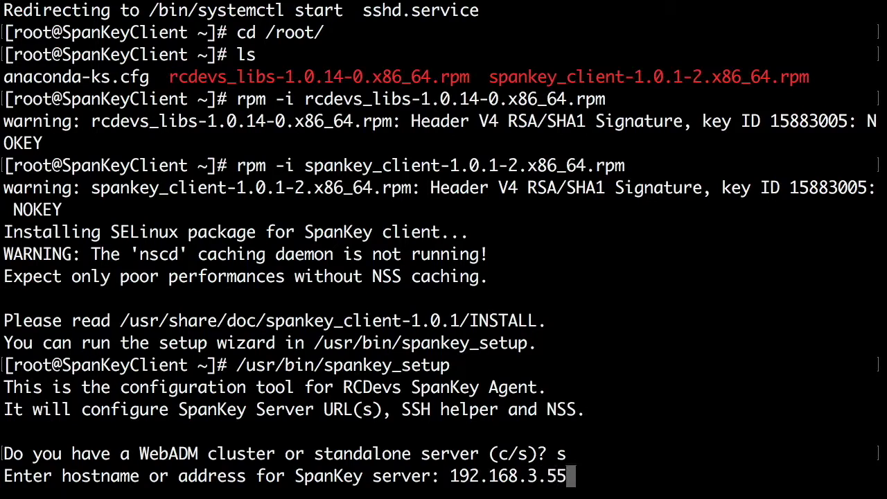
{"action": "key", "text": "Return"}
Enable SpanKey for OpenSSH, home-directory creation and NSS, then follow /var/log/messages live
{"action": "type", "text": "y"}
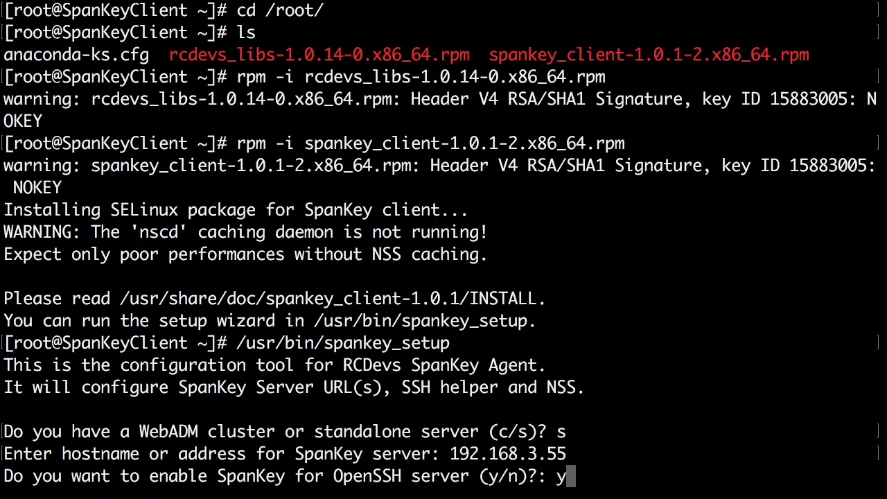
{"action": "key", "text": "Return"}
{"action": "type", "text": "y"}
{"action": "key", "text": "Return"}
{"action": "type", "text": "y"}
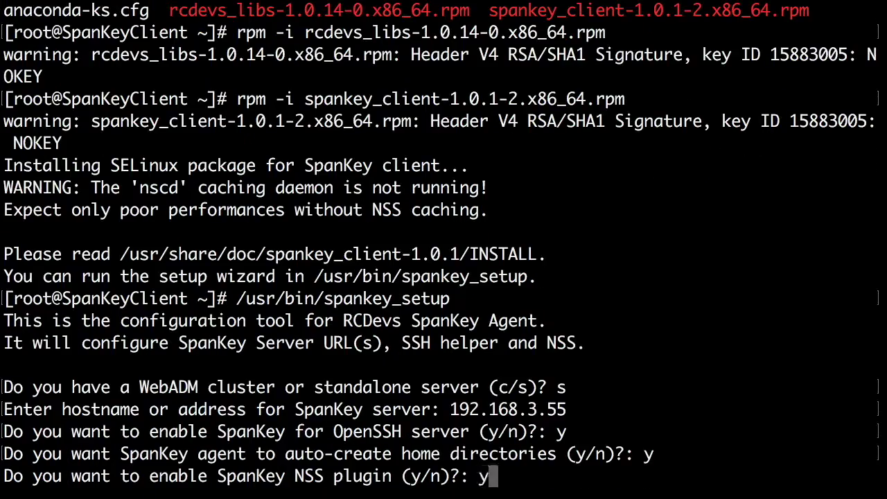
{"action": "key", "text": "Return"}
{"action": "type", "text": "y"}
{"action": "key", "text": "Return"}
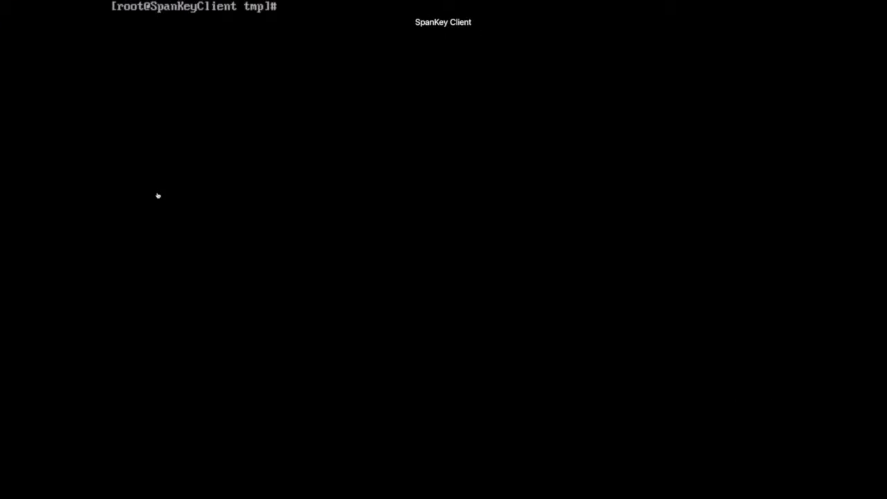
{"action": "type", "text": "tail"}
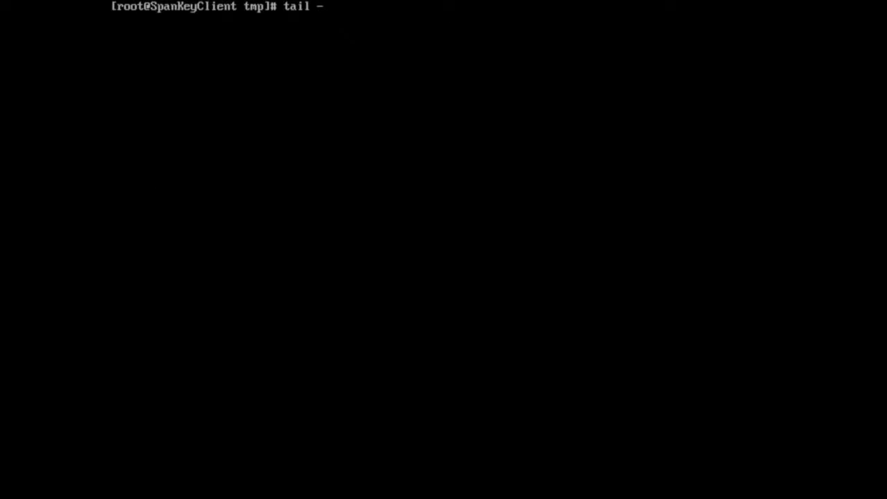
{"action": "type", "text": " -f /var/log/messages"}
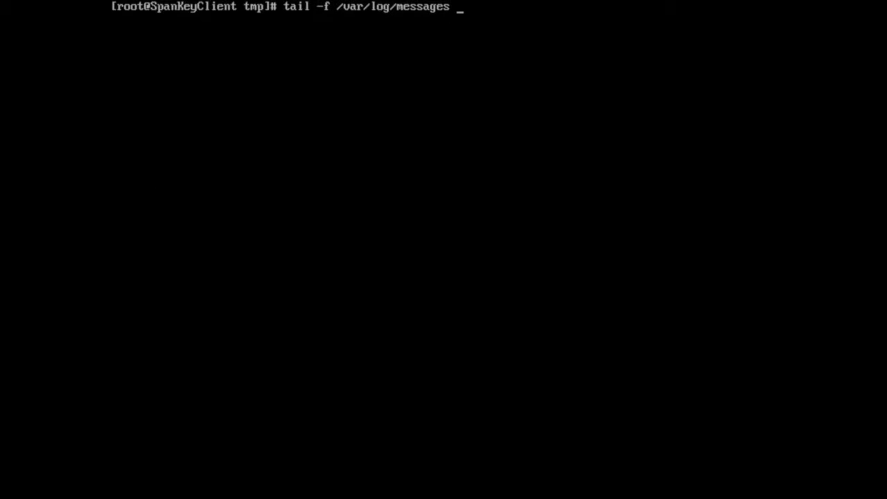
{"action": "key", "text": "Return"}
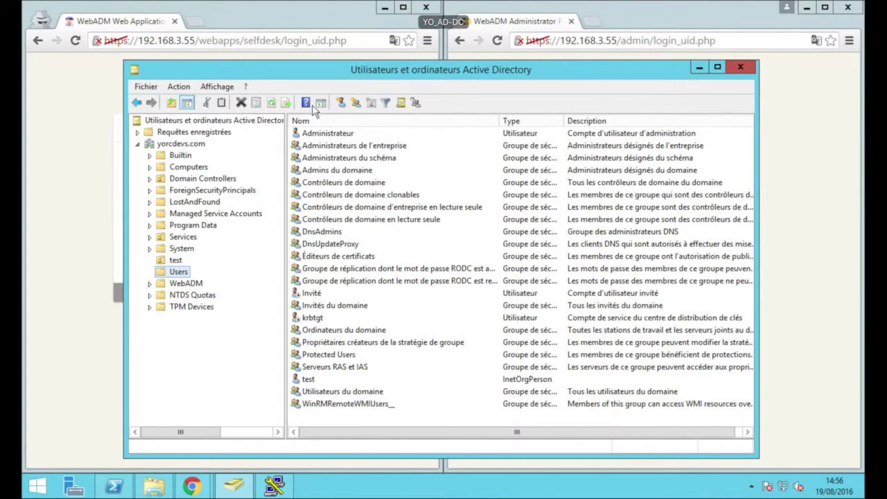
Start a new user with first name demo, last name spankey and logon name demospankey
{"action": "left_click", "coordinate": [354, 103]}
{"action": "type", "text": "demo"}
{"action": "key", "text": "Tab"}
{"action": "type", "text": "spankey"}
{"action": "key", "text": "Tab"}
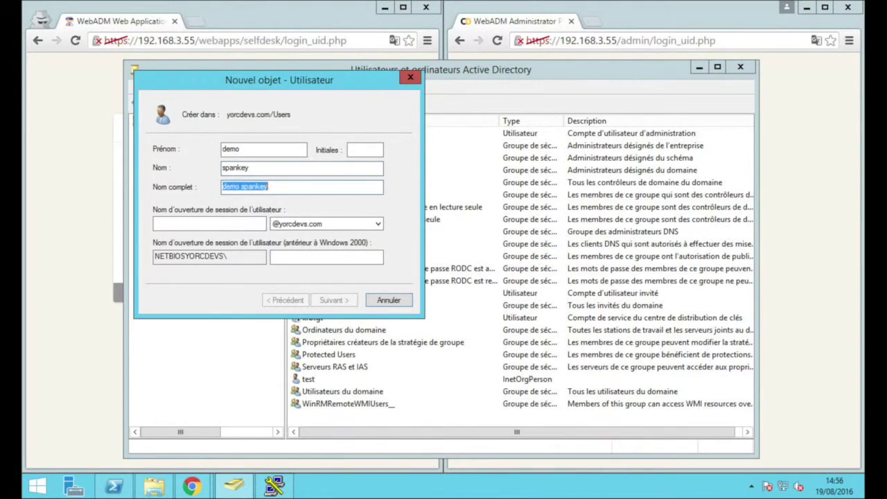
{"action": "key", "text": "BackSpace"}
{"action": "key", "text": "Tab"}
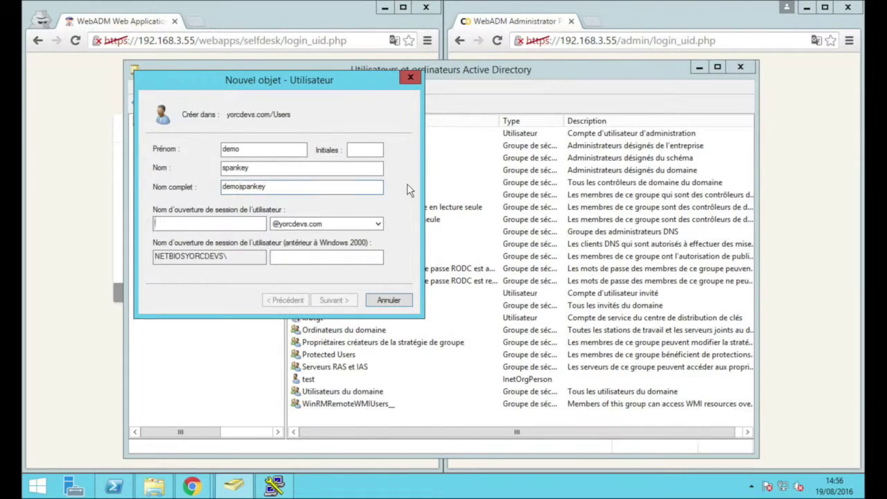
{"action": "type", "text": "demosop"}
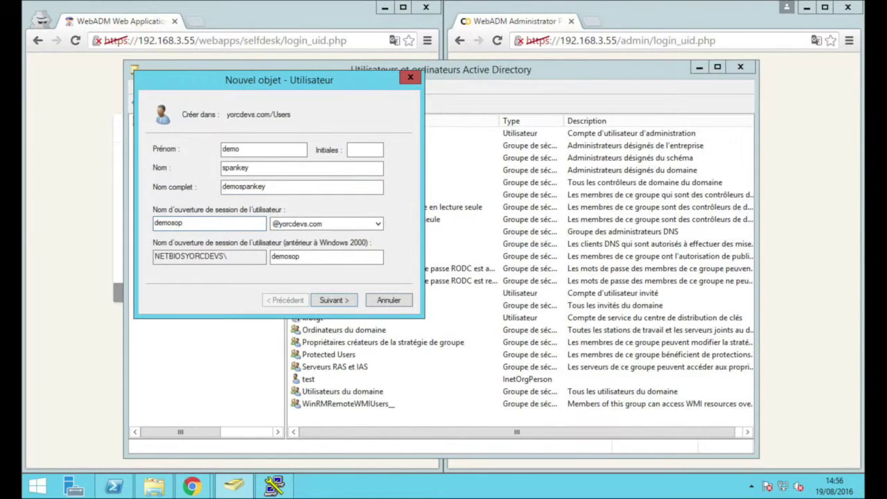
{"action": "type", "text": "ankey"}
Give the user a non-expiring password without forced change at next logon, and finish
{"action": "left_click", "coordinate": [345, 300]}
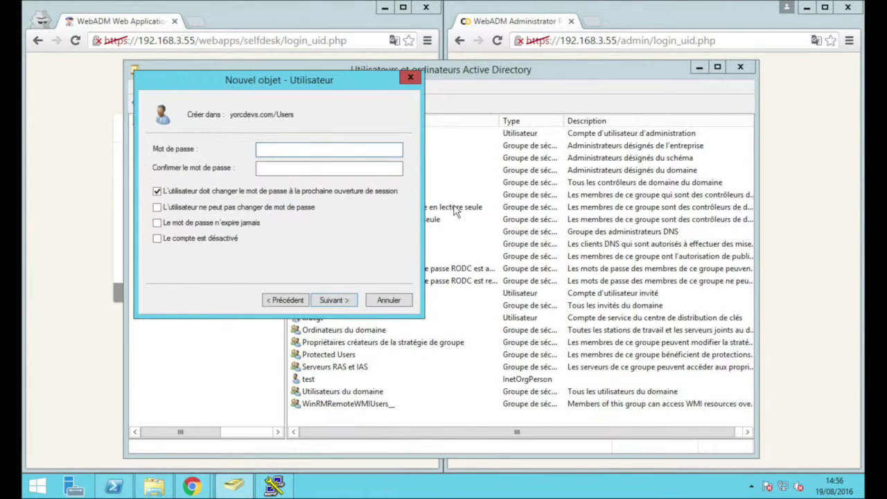
{"action": "type", "text": "•••••••••••"}
{"action": "left_click", "coordinate": [348, 193]}
{"action": "left_click", "coordinate": [235, 223]}
{"action": "left_click", "coordinate": [344, 302]}
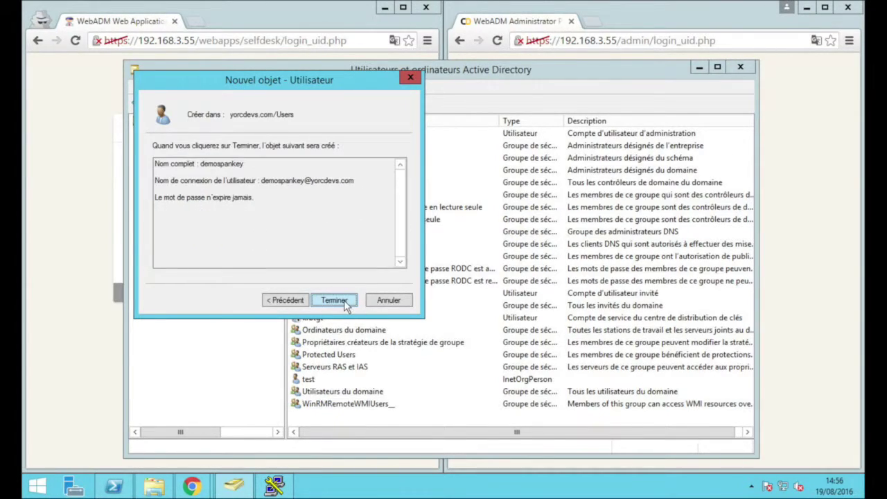
{"action": "left_click", "coordinate": [344, 302]}
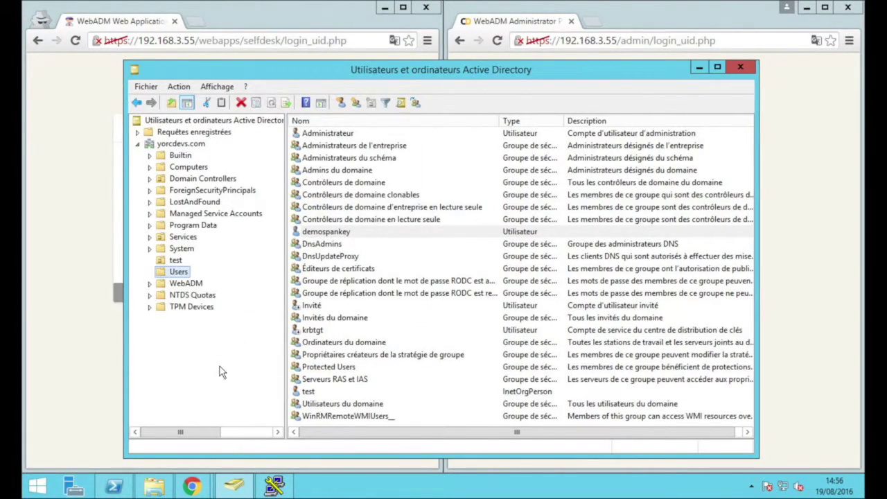
Minimize the AD console and sign in to the WebADM administrator console
{"action": "left_click", "coordinate": [700, 68]}
{"action": "left_click", "coordinate": [512, 140]}
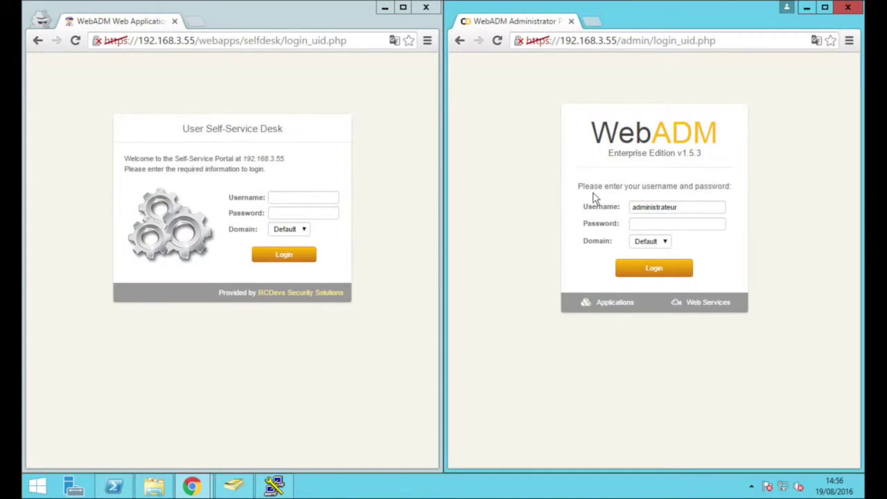
{"action": "left_click", "coordinate": [644, 221]}
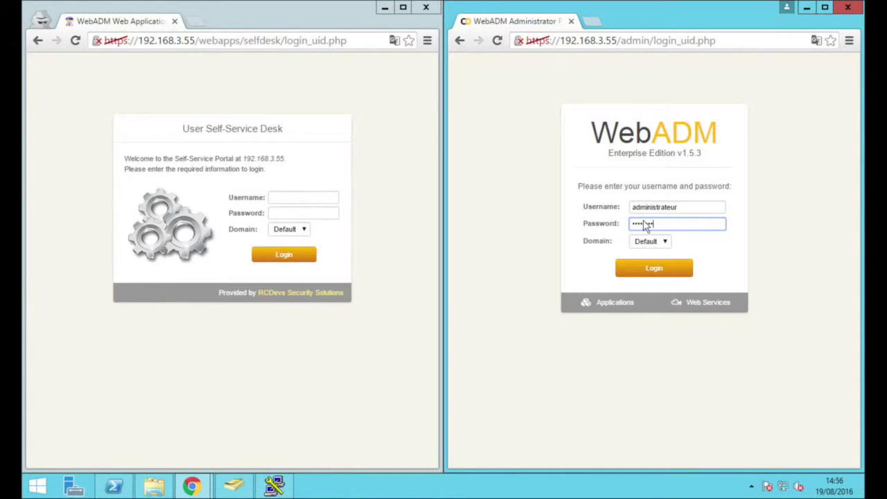
{"action": "key", "text": "Return"}
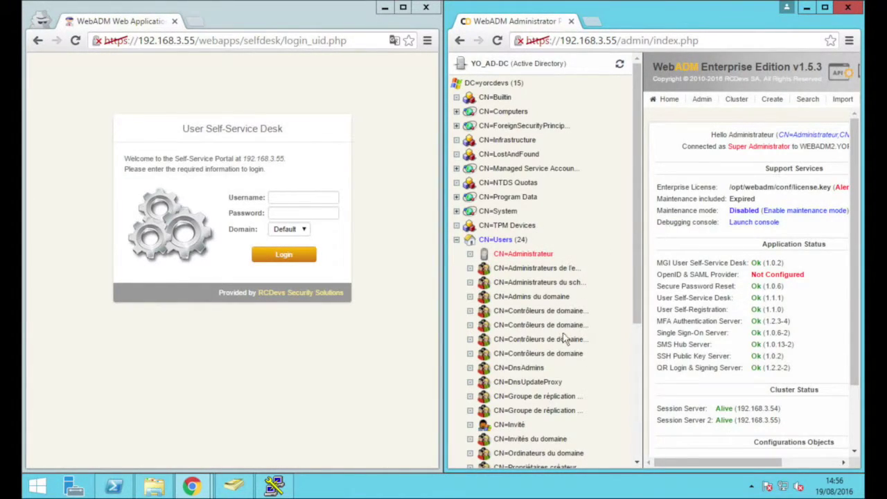
Open the demospankey object in the LDAP tree and start its WebADM activation
{"action": "scroll", "coordinate": [575, 311], "scroll_direction": "down", "scroll_amount": 2}
{"action": "left_click_drag", "start_coordinate": [636, 277], "coordinate": [636, 313]}
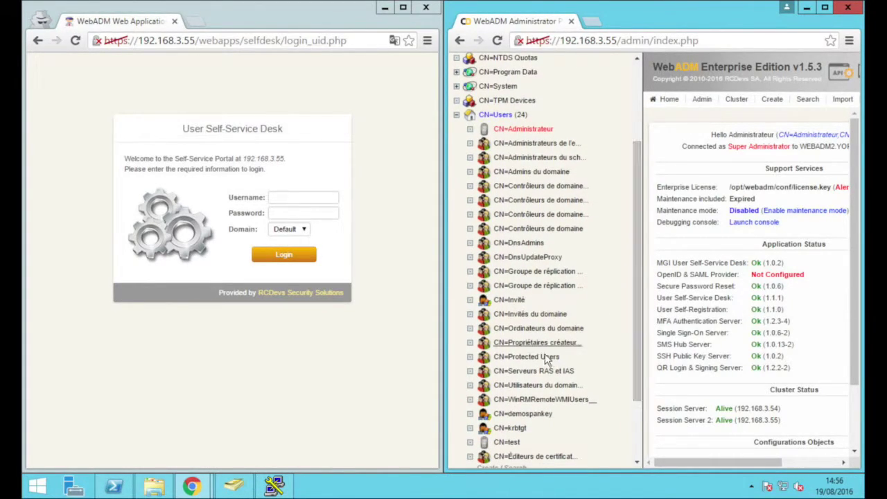
{"action": "left_click", "coordinate": [512, 414]}
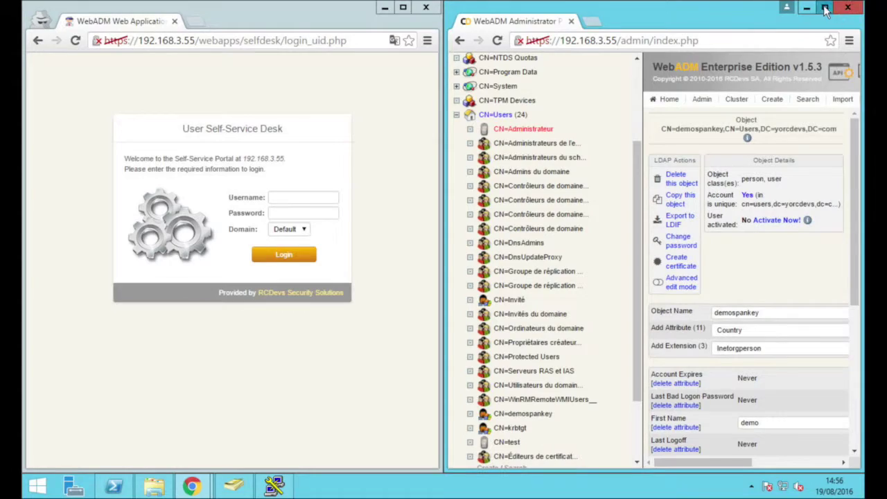
{"action": "left_click", "coordinate": [825, 7]}
{"action": "left_click", "coordinate": [403, 170]}
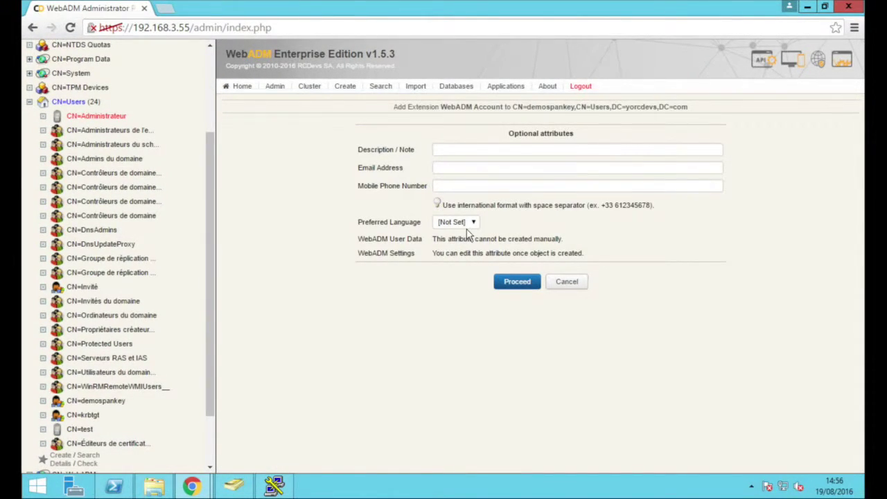
Activate demospankey as a WebADM account and pick UNIX Account from the extension list
{"action": "left_click", "coordinate": [523, 283]}
{"action": "left_click", "coordinate": [519, 161]}
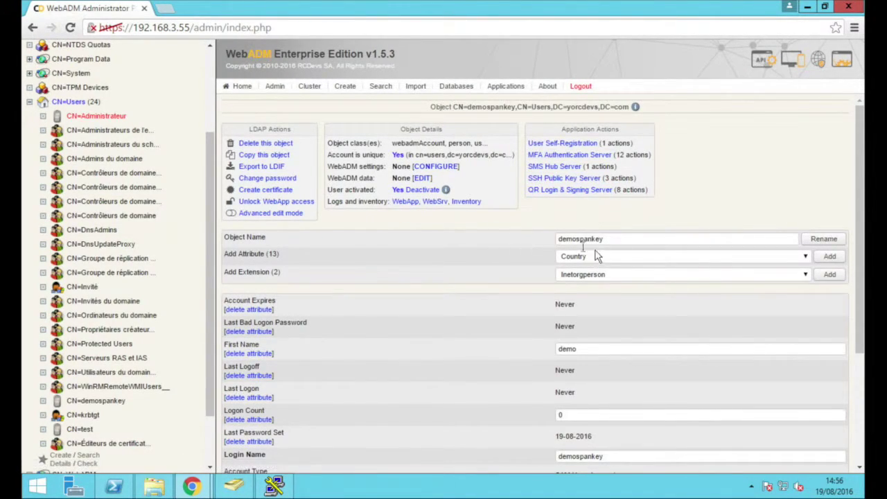
{"action": "left_click", "coordinate": [752, 275]}
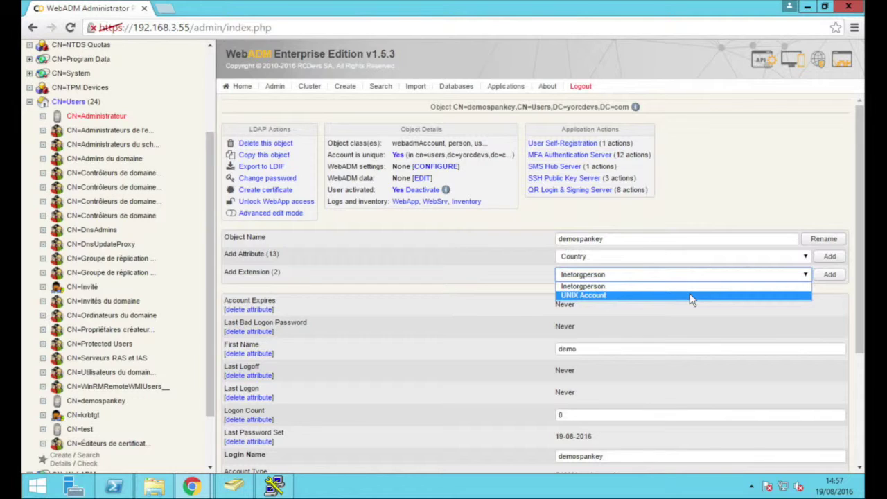
{"action": "left_click", "coordinate": [689, 295]}
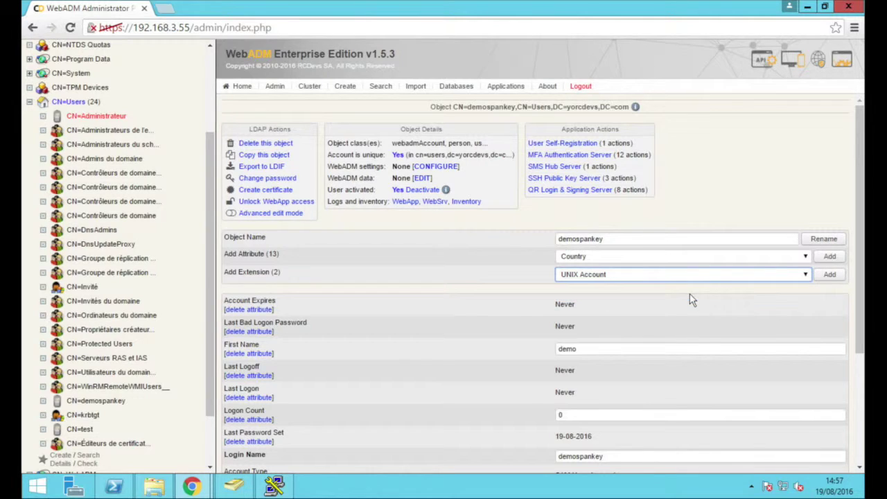
Add the UNIX Account extension with a UNIX password, login name demospankey and UID 600
{"action": "left_click", "coordinate": [829, 275]}
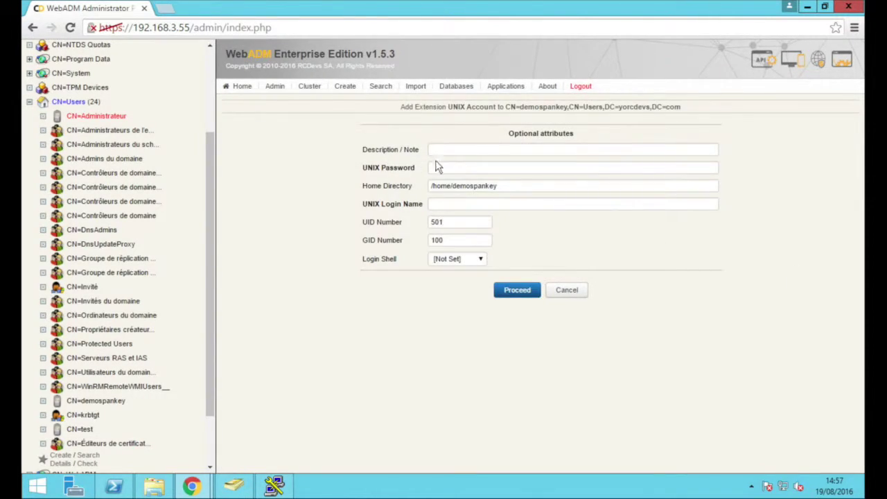
{"action": "left_click", "coordinate": [457, 164]}
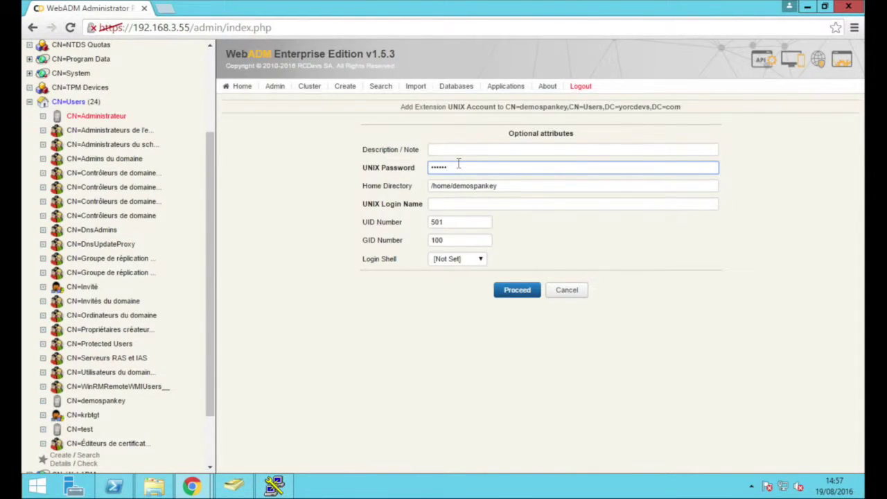
{"action": "key", "text": "Tab"}
{"action": "key", "text": "Tab"}
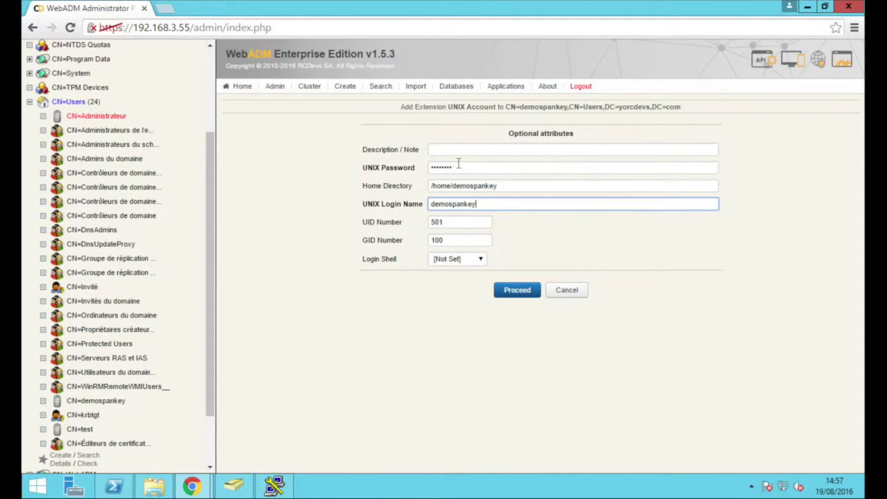
{"action": "type", "text": "demospankey"}
{"action": "key", "text": "Tab"}
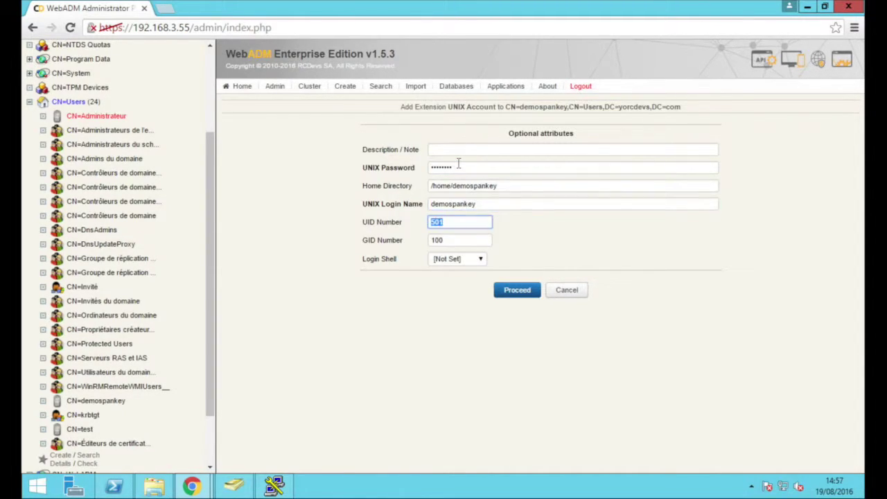
{"action": "type", "text": "600"}
{"action": "key", "text": "Tab"}
{"action": "key", "text": "Tab"}
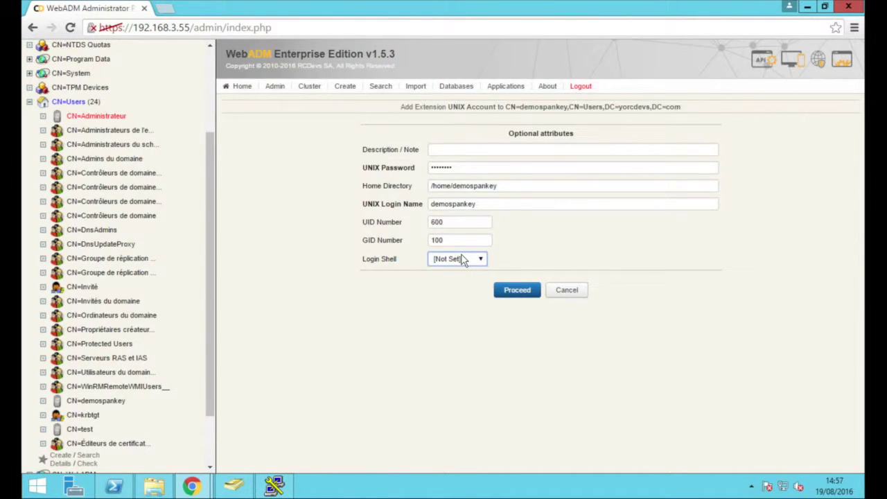
Set the login shell to /bin/bash and confirm extending demospankey
{"action": "left_click", "coordinate": [462, 258]}
{"action": "left_click", "coordinate": [458, 288]}
{"action": "left_click", "coordinate": [520, 292]}
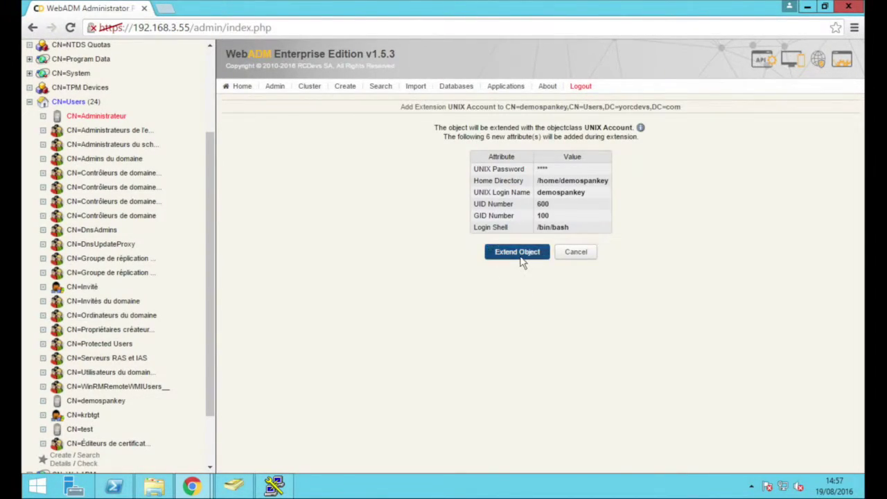
{"action": "left_click", "coordinate": [521, 255]}
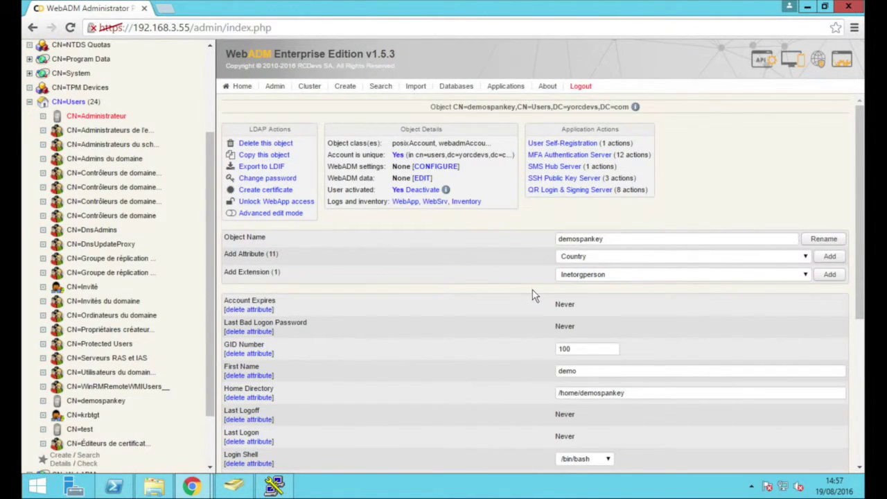
{"action": "scroll", "coordinate": [532, 291], "scroll_direction": "down", "scroll_amount": 2}
{"action": "scroll", "coordinate": [532, 291], "scroll_direction": "down", "scroll_amount": 1}
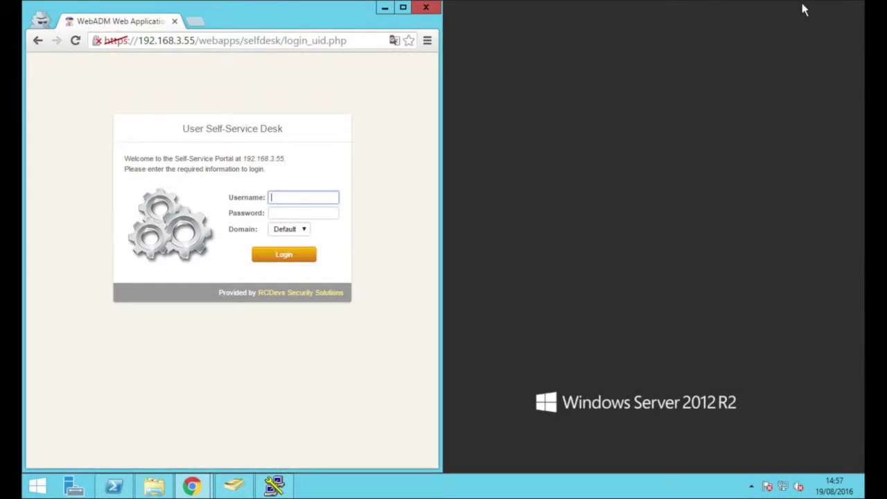
Sign in to the Self-Service Desk as demospankey and view its SSH key page
{"action": "left_click", "coordinate": [805, 7]}
{"action": "left_click", "coordinate": [402, 7]}
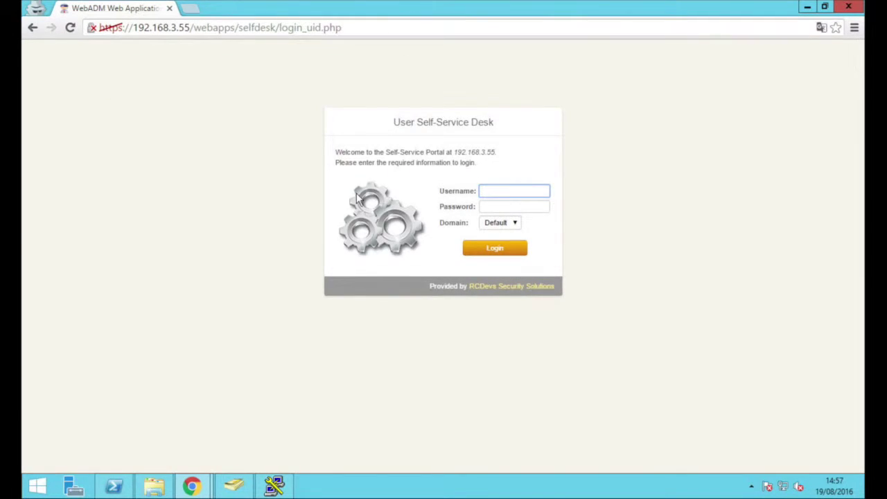
{"action": "left_click", "coordinate": [277, 185]}
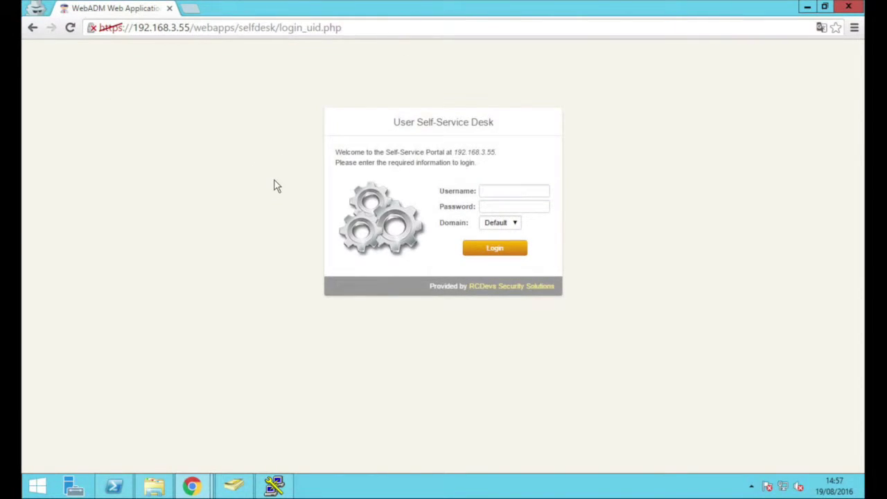
{"action": "left_click", "coordinate": [514, 194]}
{"action": "type", "text": "demospankey"}
{"action": "key", "text": "Tab"}
{"action": "key", "text": "Return"}
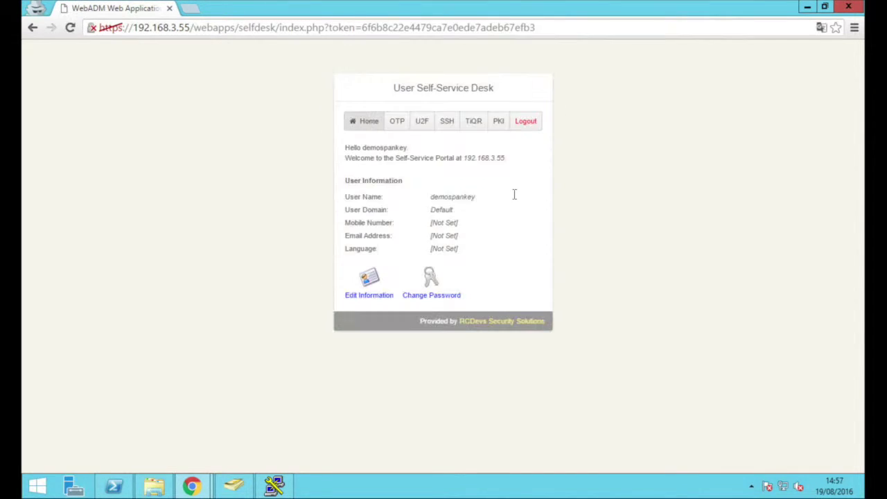
{"action": "left_click", "coordinate": [447, 120]}
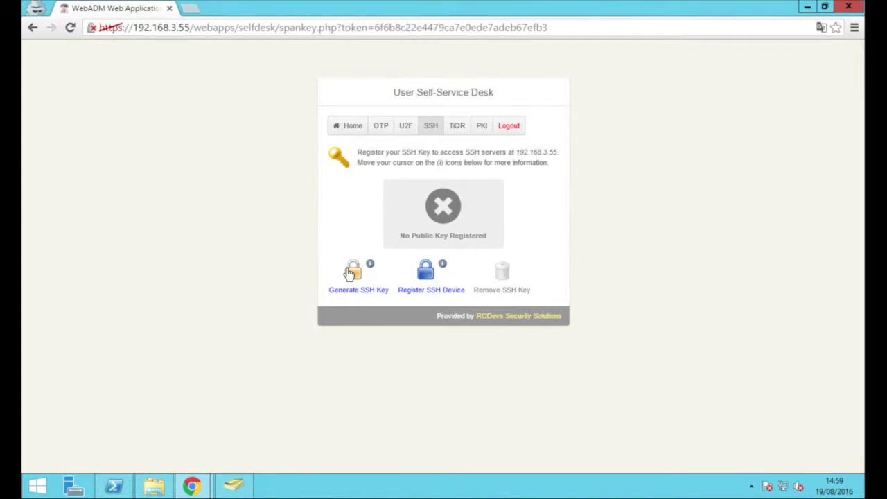
Generate and register an RSA 2048-bit SSH key pair
{"action": "left_click", "coordinate": [351, 270]}
{"action": "left_click", "coordinate": [406, 249]}
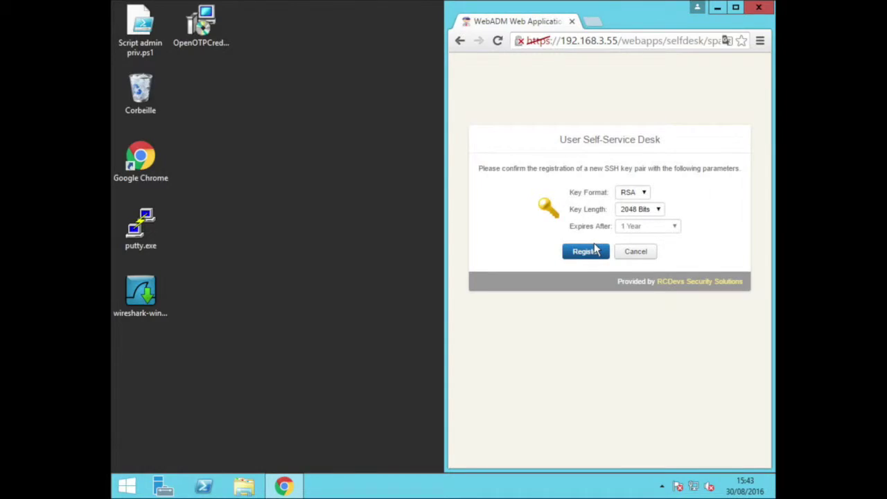
{"action": "left_click", "coordinate": [594, 250]}
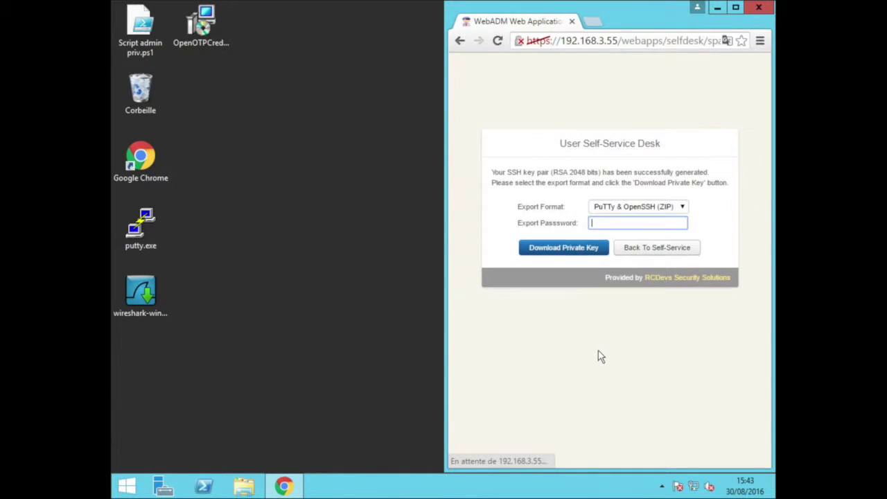
Download the private key in PuTTY (PPK) format and save it to the desktop
{"action": "left_click", "coordinate": [646, 210]}
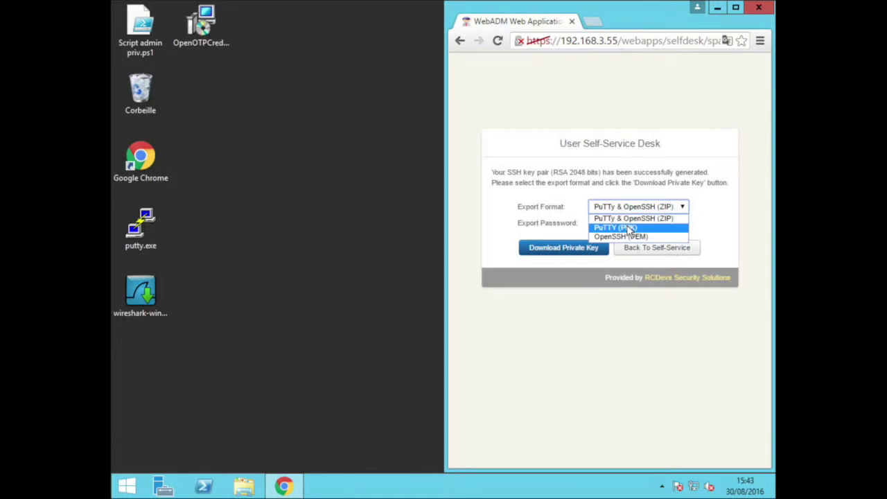
{"action": "left_click", "coordinate": [628, 227]}
{"action": "left_click", "coordinate": [572, 252]}
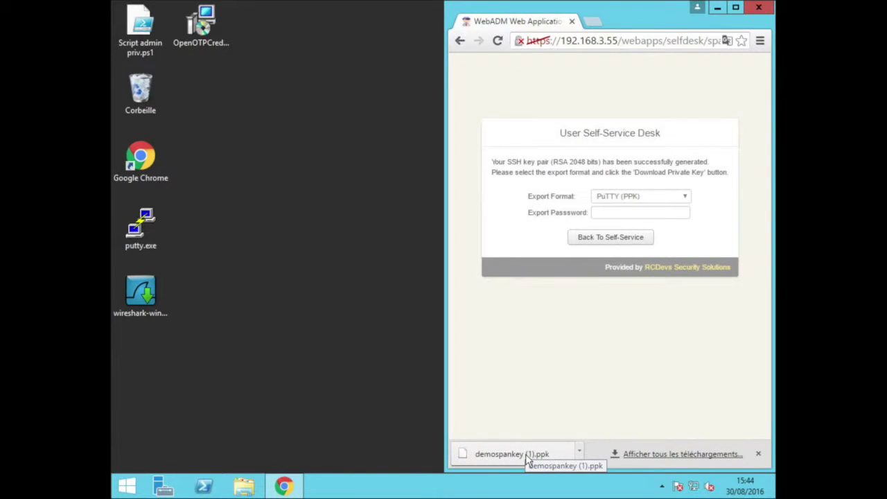
{"action": "left_click_drag", "start_coordinate": [527, 459], "coordinate": [277, 256]}
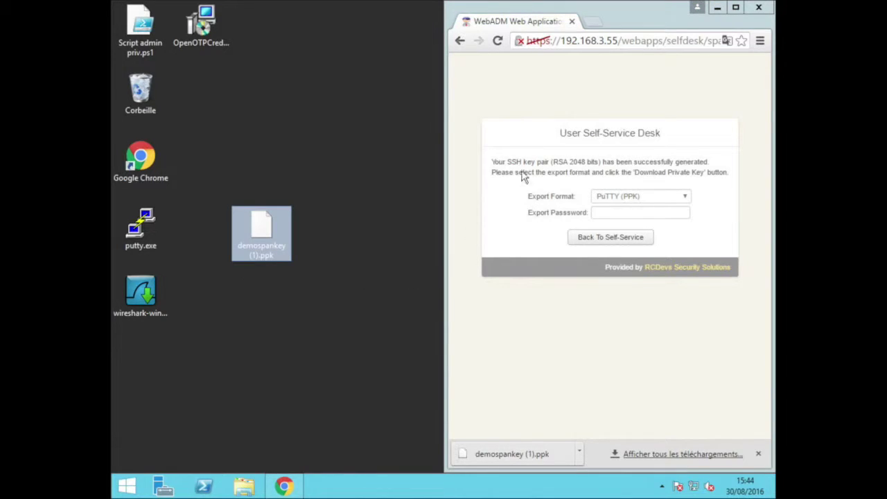
{"action": "left_click", "coordinate": [717, 7]}
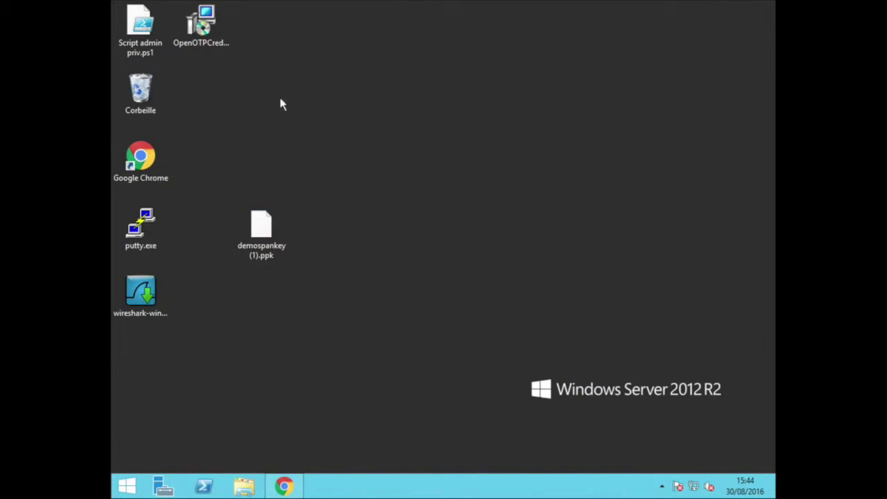
Start a PuTTY SSH session to 192.168.3.147 authenticating with the demospankey (1).ppk private key
{"action": "double_click", "coordinate": [137, 226]}
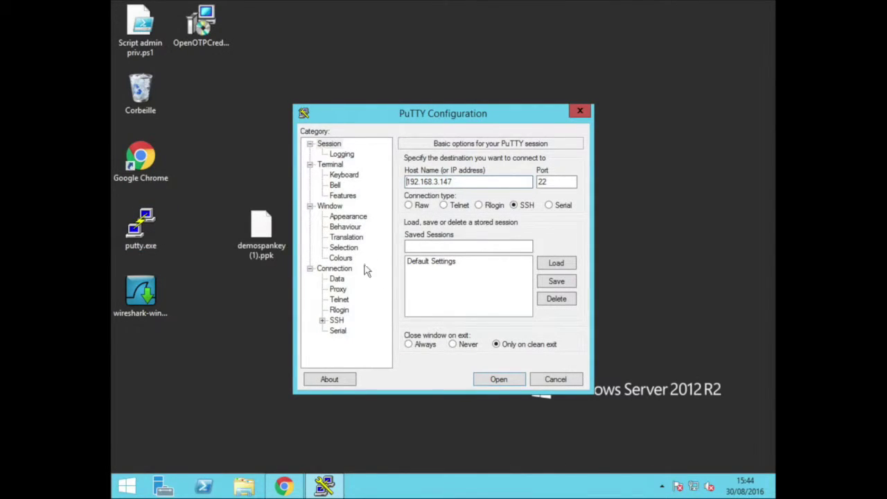
{"action": "key", "text": "shift+Tab"}
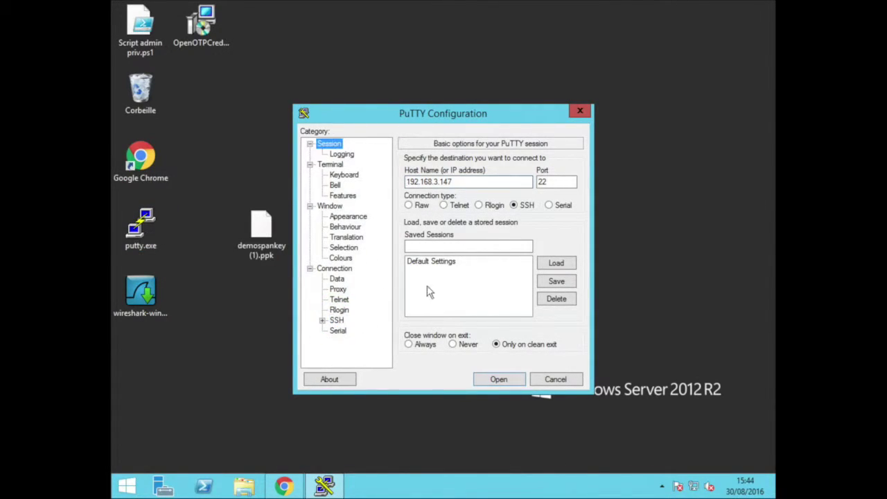
{"action": "left_click", "coordinate": [336, 320]}
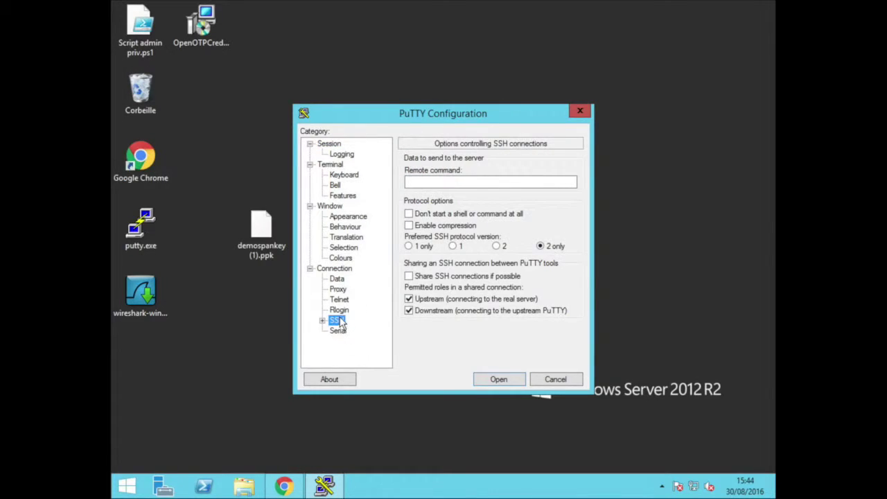
{"action": "left_click", "coordinate": [323, 320]}
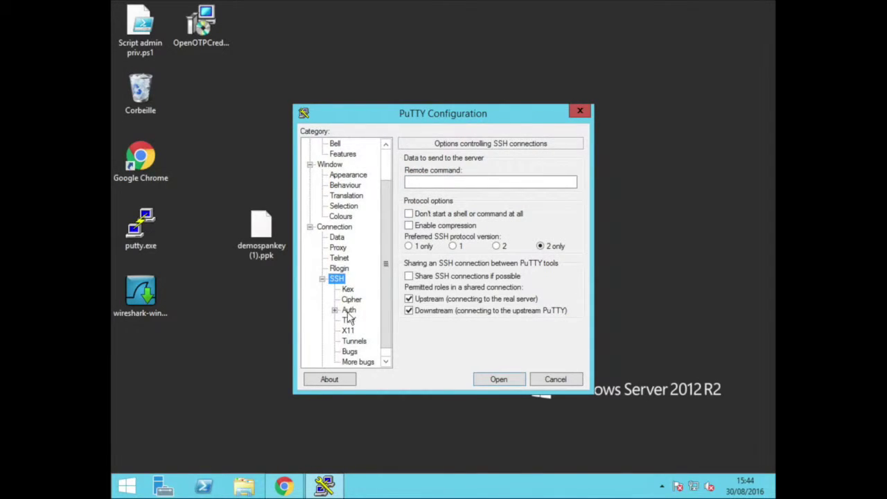
{"action": "left_click", "coordinate": [349, 310]}
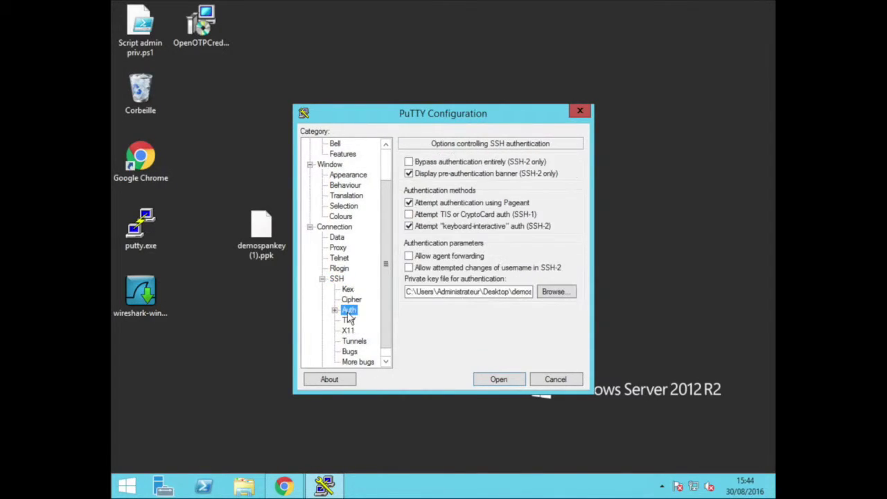
{"action": "left_click", "coordinate": [545, 292]}
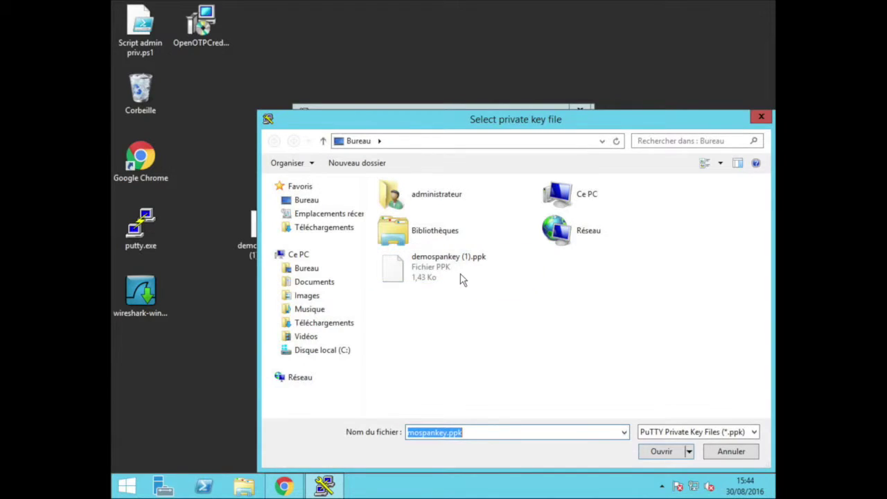
{"action": "double_click", "coordinate": [461, 266]}
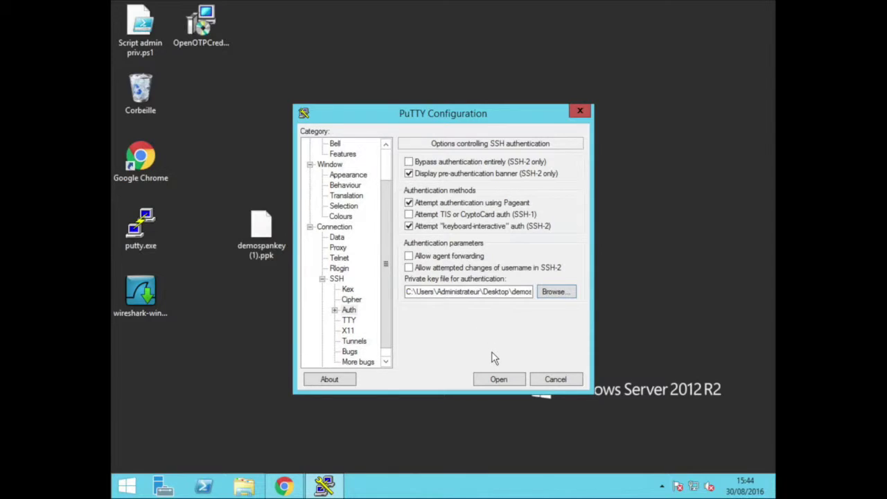
{"action": "left_click", "coordinate": [498, 379]}
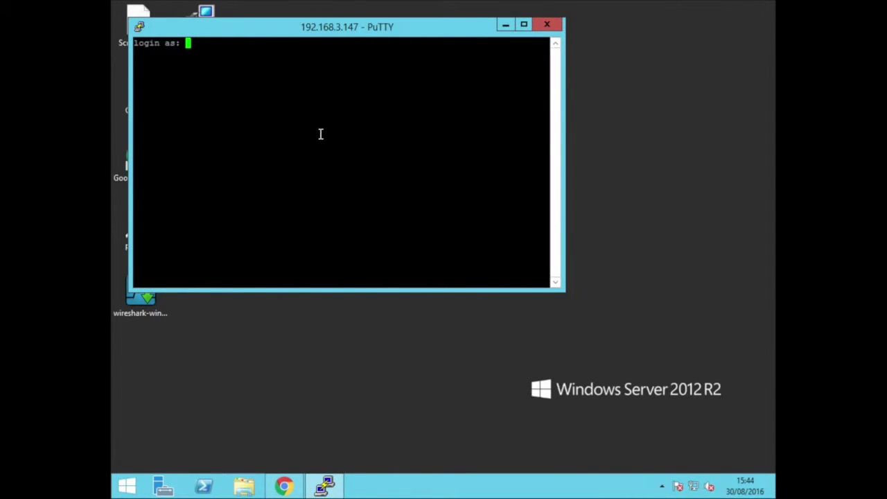
Log in as demospankey, then run cd /home/ and ls to list the home directories
{"action": "type", "text": "demospankey"}
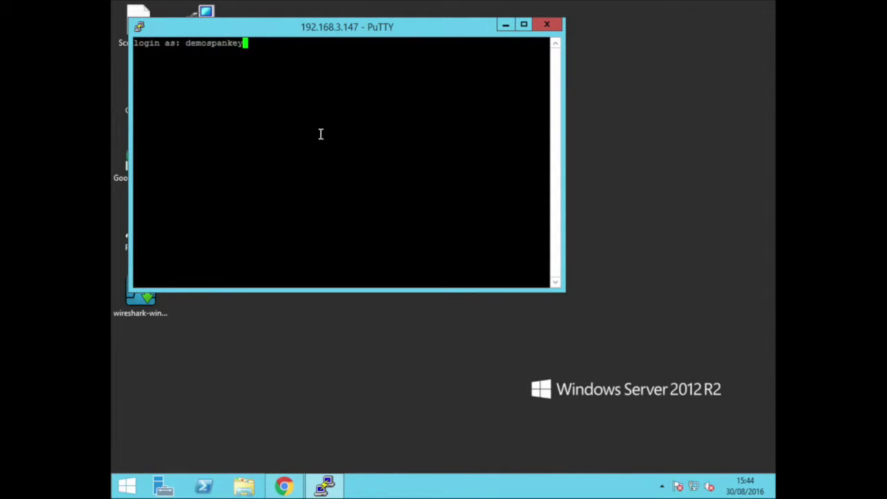
{"action": "key", "text": "Return"}
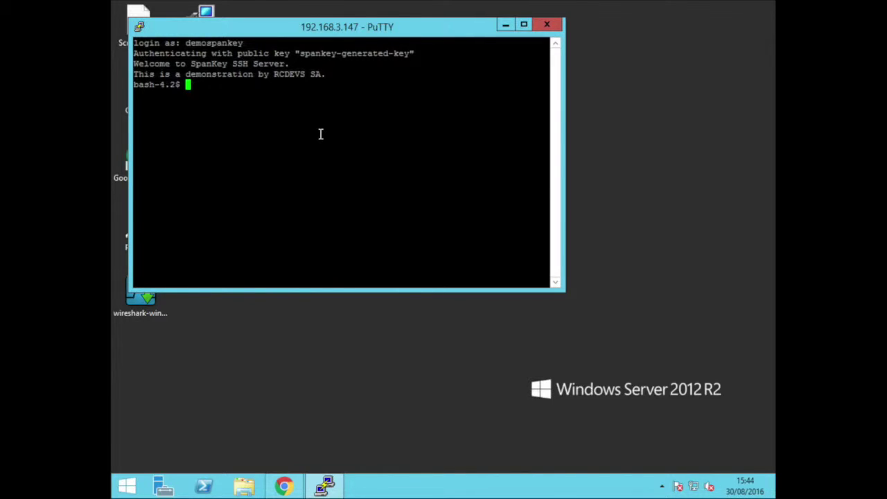
{"action": "type", "text": "cd /home/"}
{"action": "key", "text": "Return"}
{"action": "type", "text": "ls"}
{"action": "key", "text": "Return"}
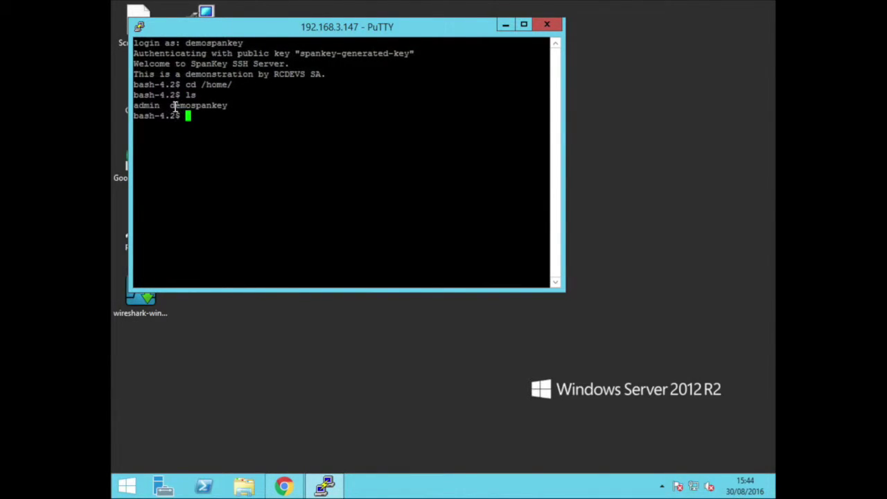
{"action": "left_click_drag", "start_coordinate": [171, 105], "coordinate": [227, 105]}
{"action": "left_click", "coordinate": [221, 115]}
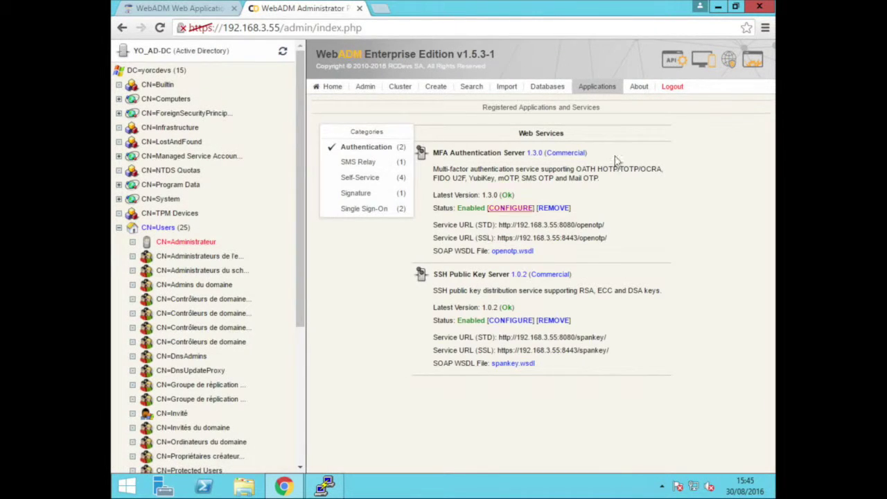
Review the SpanKey session start lines in the WebADM Server Log Files
{"action": "left_click", "coordinate": [548, 86]}
{"action": "scroll", "coordinate": [576, 318], "scroll_direction": "down", "scroll_amount": 2}
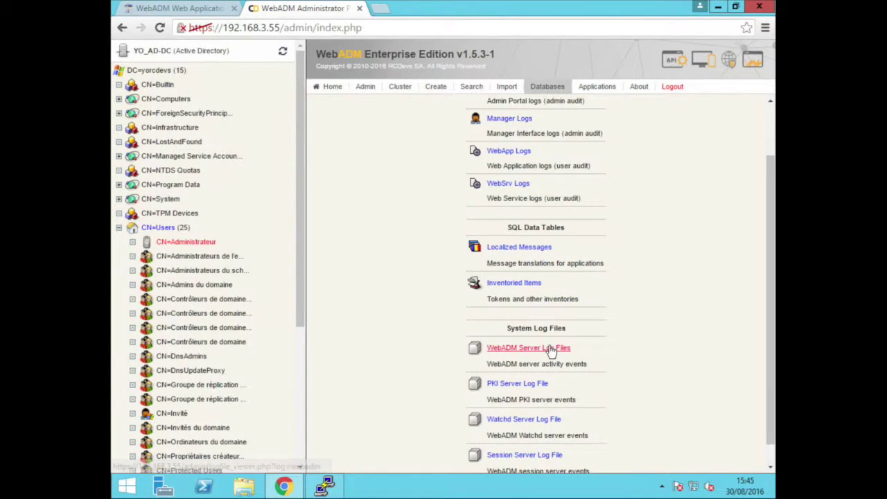
{"action": "scroll", "coordinate": [566, 323], "scroll_direction": "down", "scroll_amount": 1}
{"action": "left_click", "coordinate": [556, 330]}
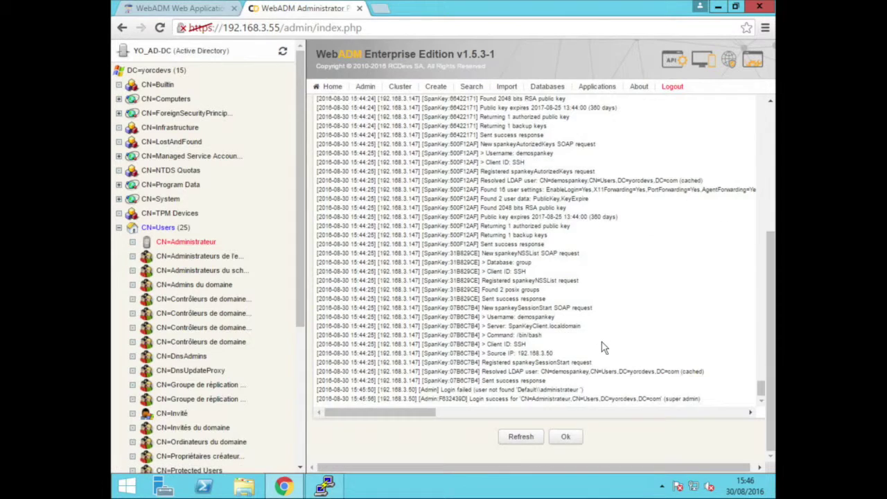
{"action": "left_click_drag", "start_coordinate": [548, 380], "coordinate": [332, 307]}
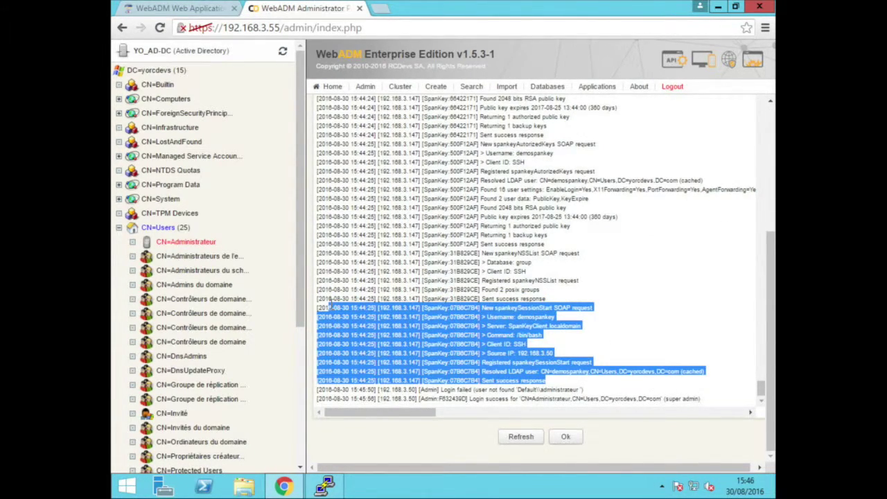
{"action": "left_click", "coordinate": [559, 363]}
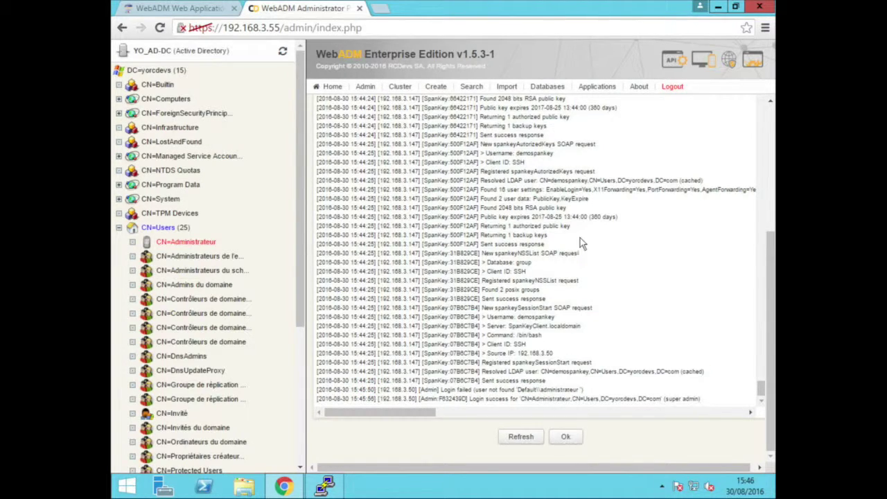
Open the WebSrv Logs table zoomed out and highlight the top nine SpanKey rows
{"action": "left_click", "coordinate": [547, 86]}
{"action": "left_click", "coordinate": [515, 247]}
{"action": "key", "text": "ctrl+minus"}
{"action": "key", "text": "ctrl+minus"}
{"action": "key", "text": "ctrl+minus"}
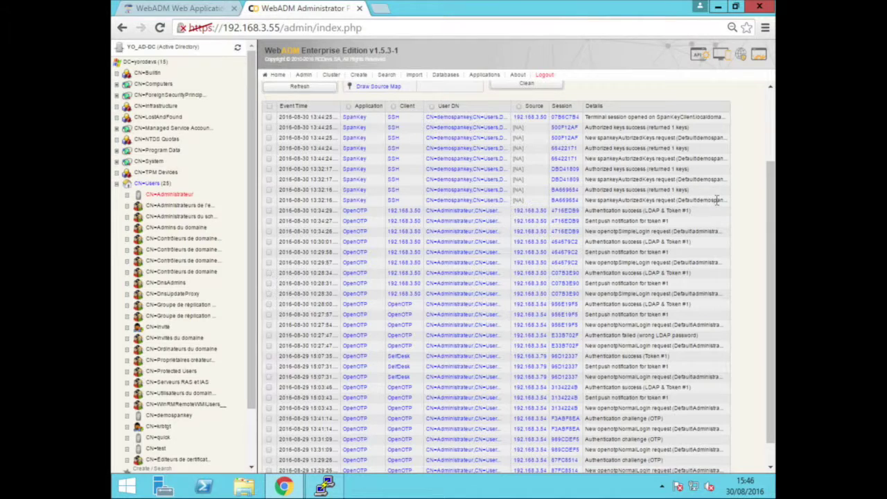
{"action": "scroll", "coordinate": [717, 199], "scroll_direction": "up", "scroll_amount": 3}
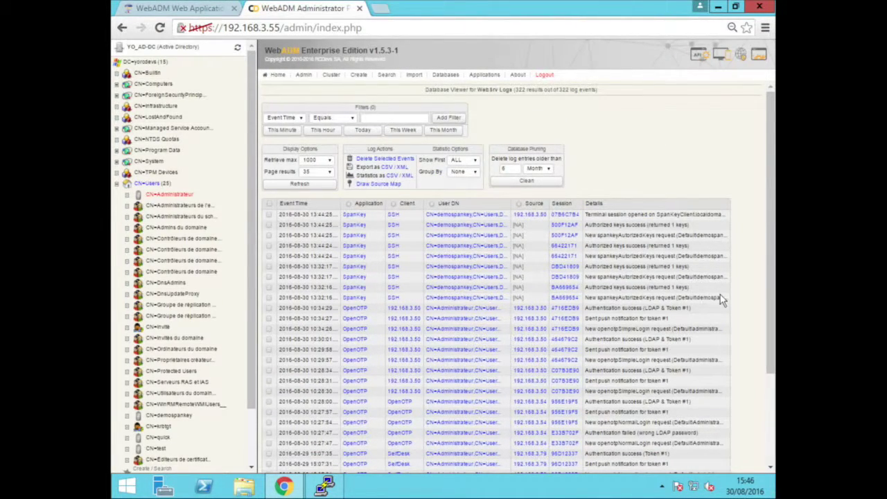
{"action": "left_click_drag", "start_coordinate": [703, 298], "coordinate": [334, 216]}
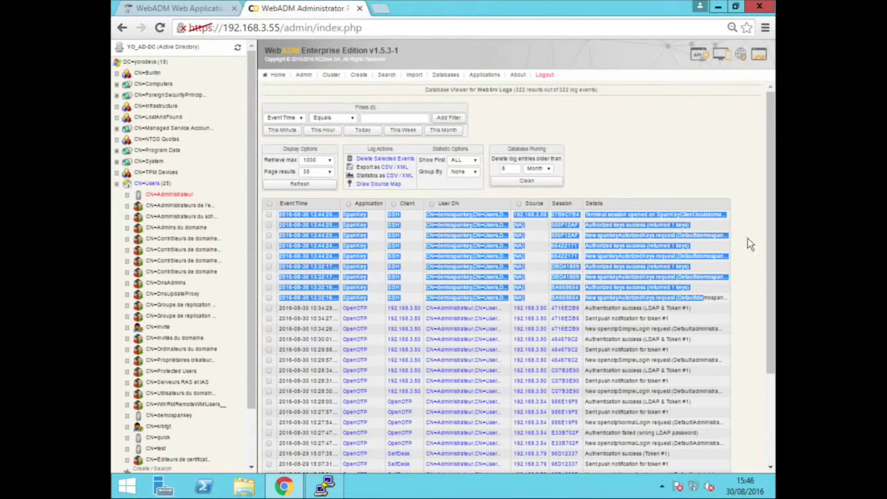